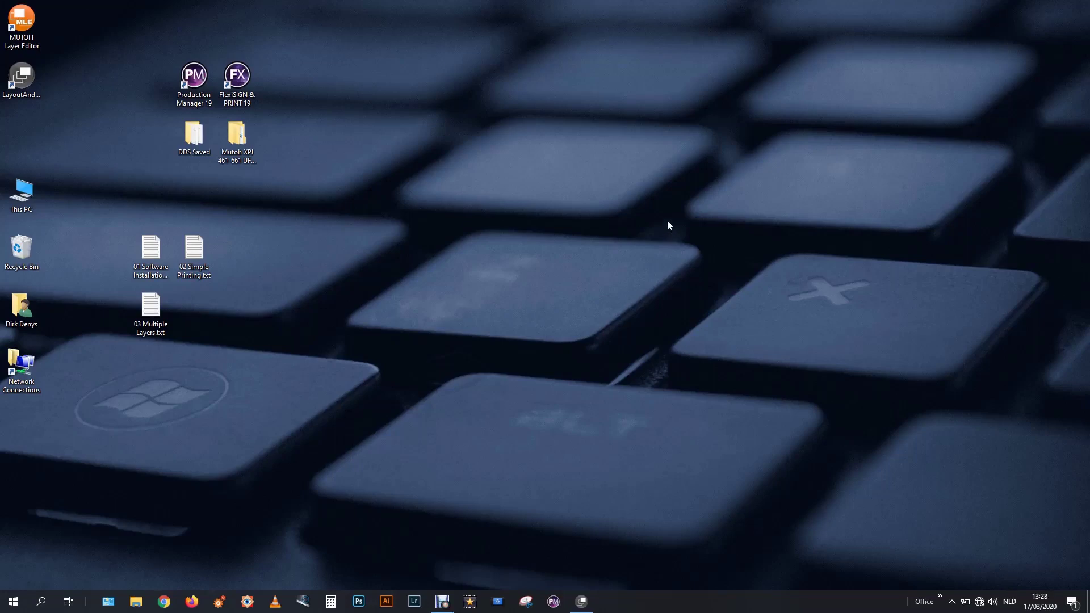
Switch to Layout and Print Tool2 and preview the Stamp 02 Color, Extra Varnish, Varnish and White images.
left_click(582, 601)
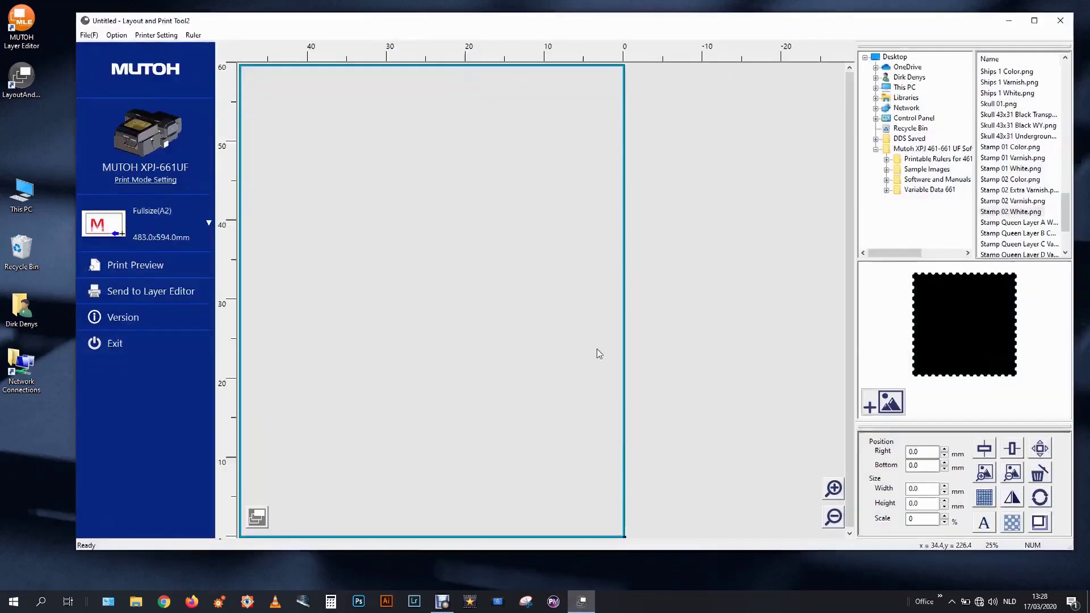
left_click(1030, 202)
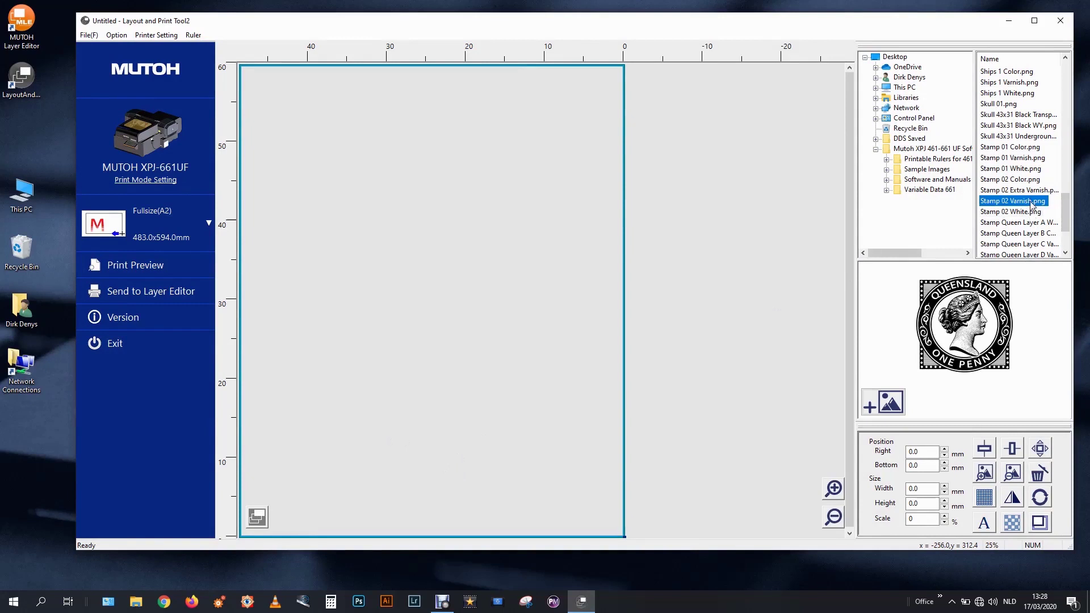
left_click(1031, 191)
left_click(1033, 180)
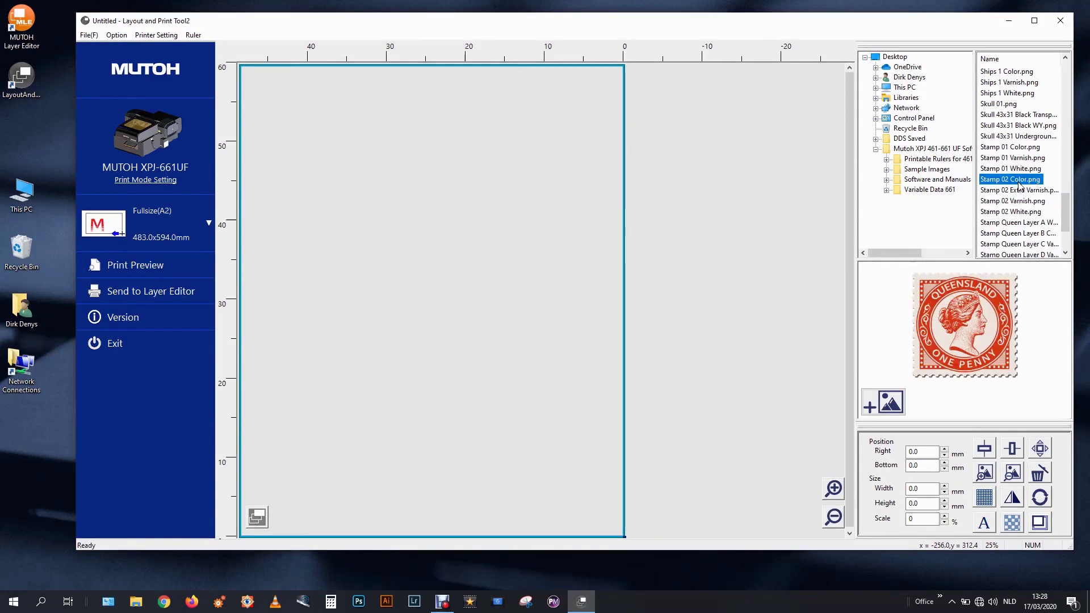
left_click(1030, 191)
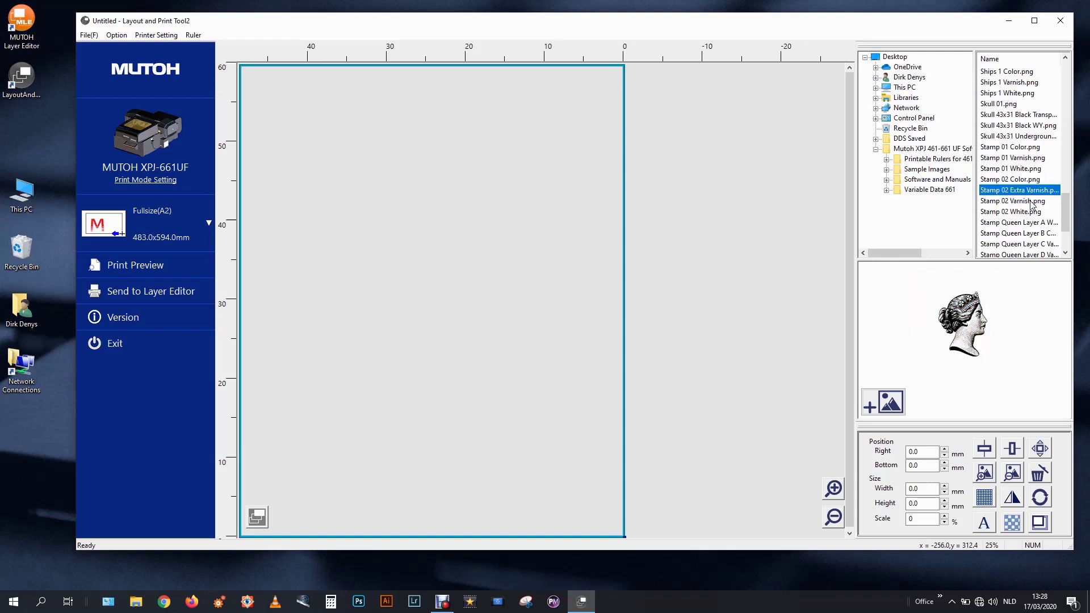
left_click(1032, 202)
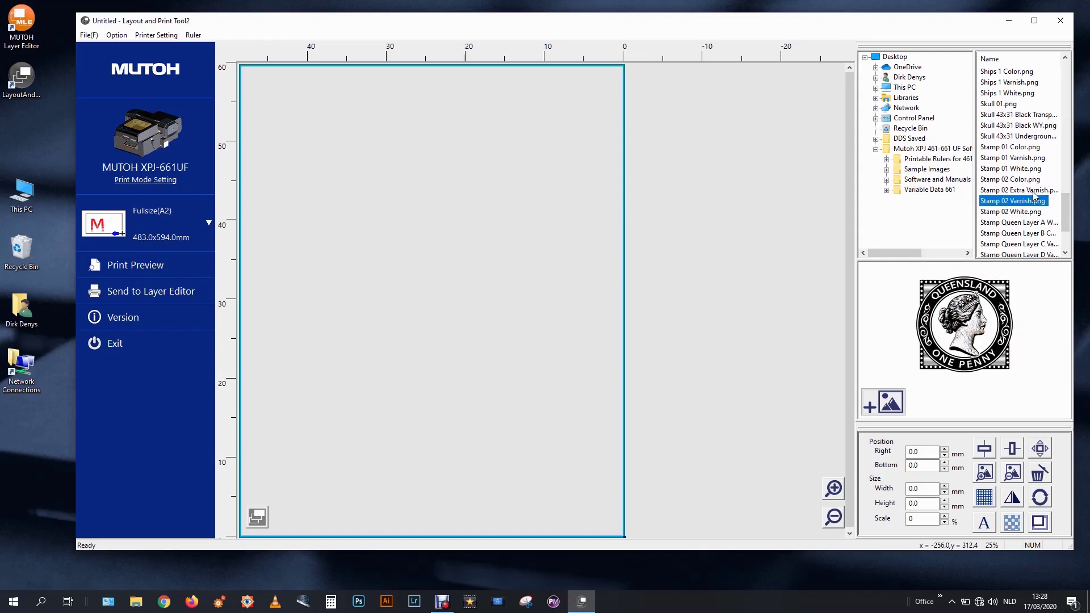
left_click(1032, 192)
left_click(1033, 201)
left_click(1033, 212)
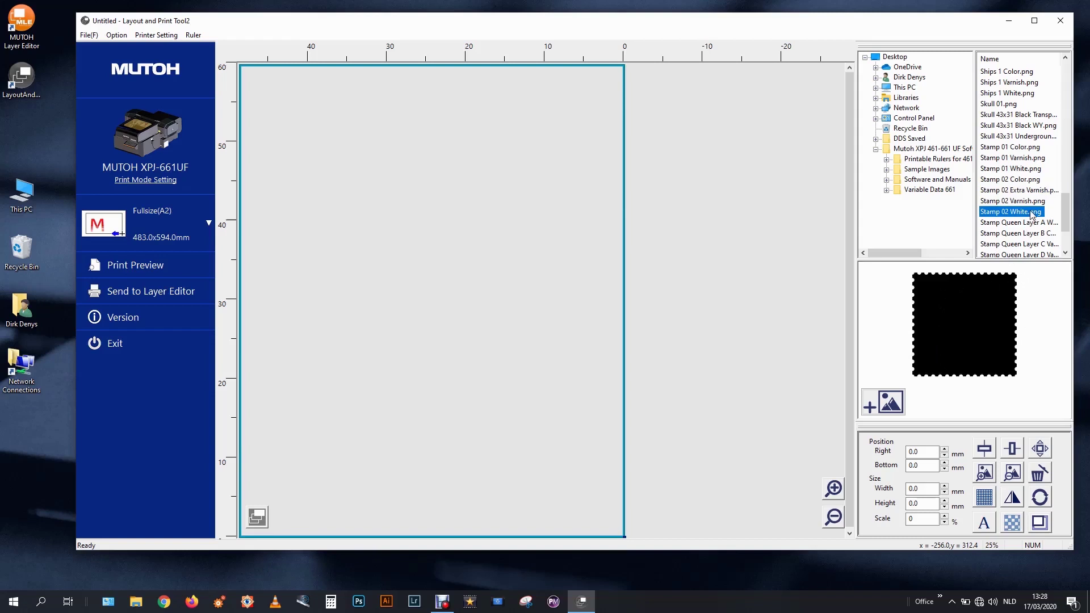
left_click(1031, 180)
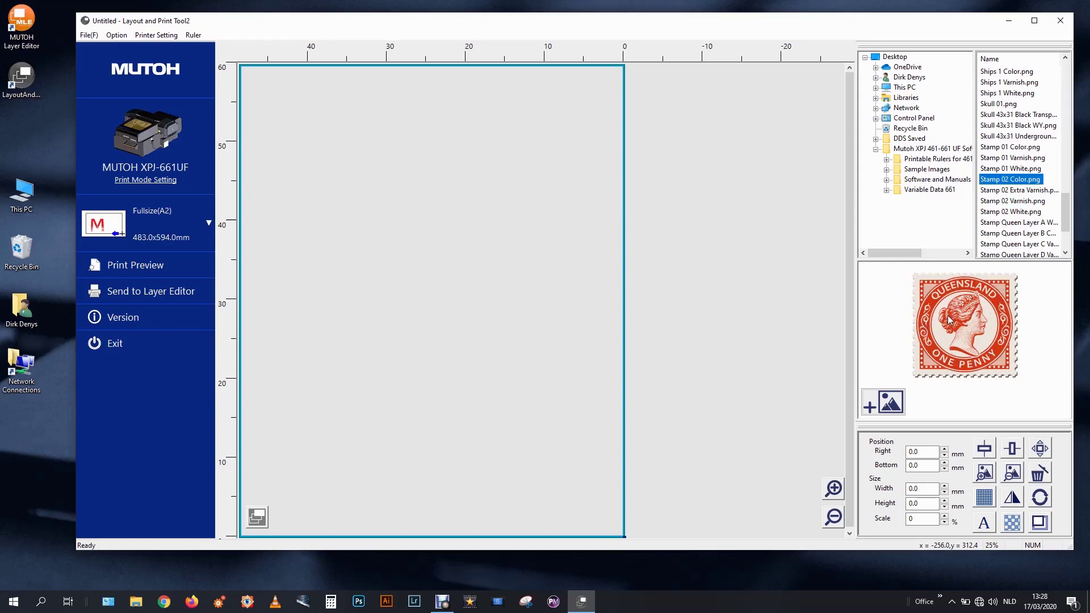
left_click(1030, 192)
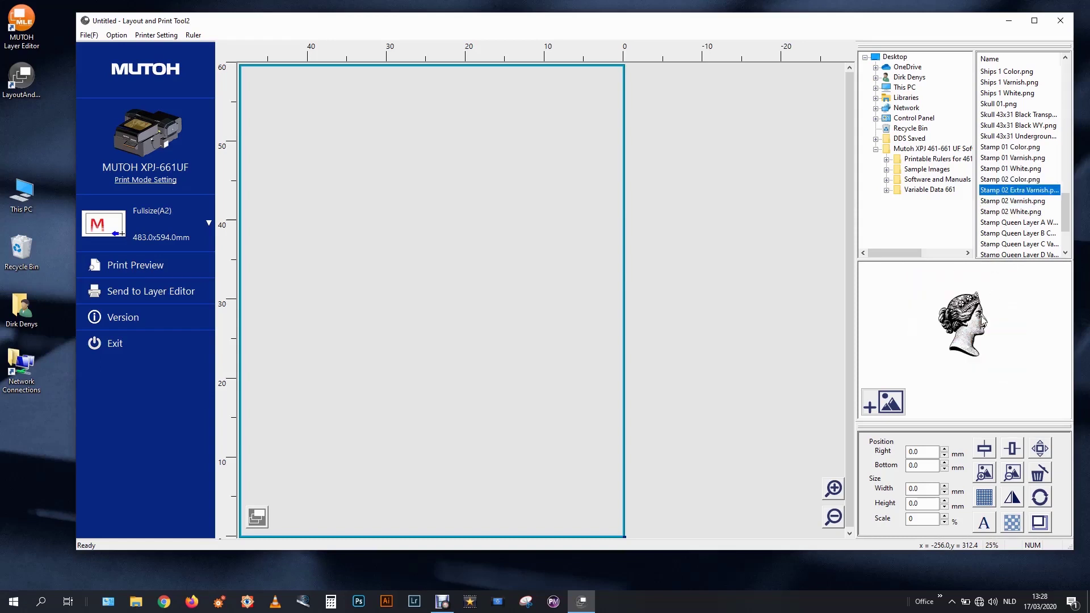
Add Stamp 02 Varnish.png to the layout and position it at Right 0.0 mm and Bottom 0.0 mm.
left_click(1030, 201)
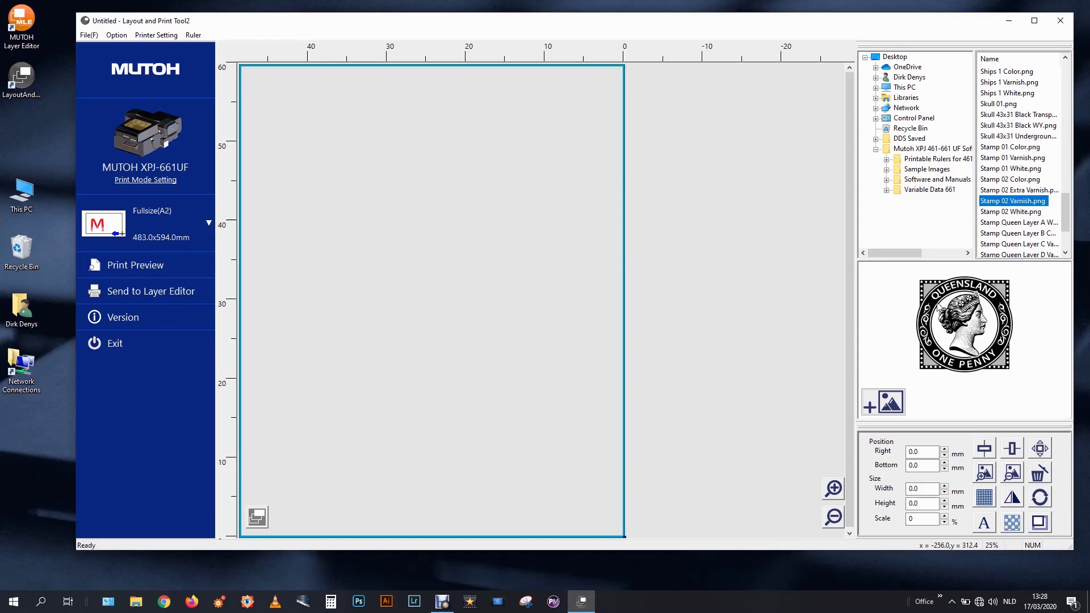
double_click(1020, 204)
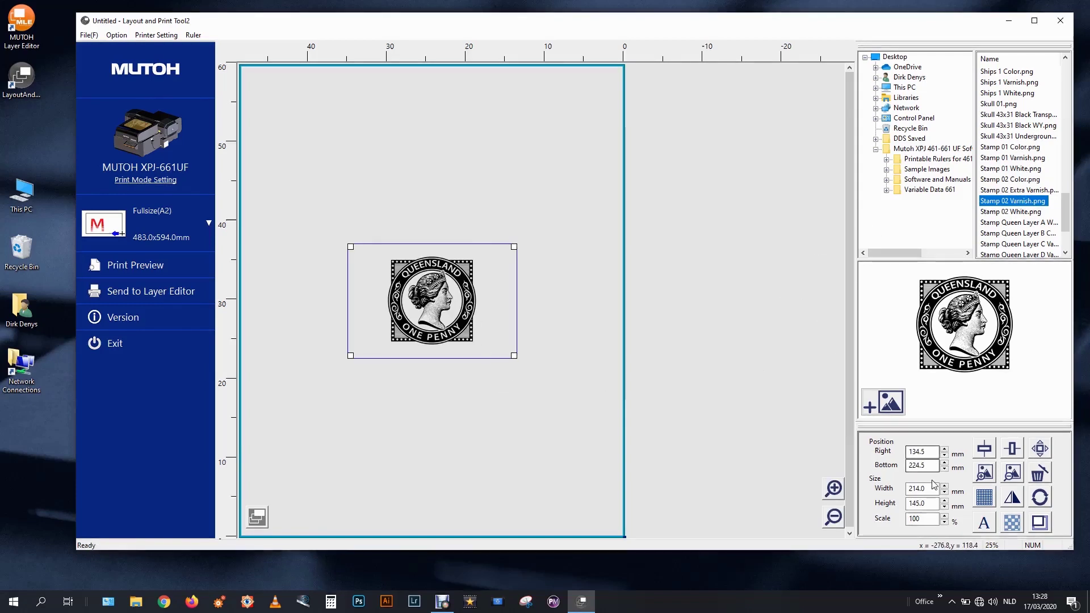
left_click(1007, 451)
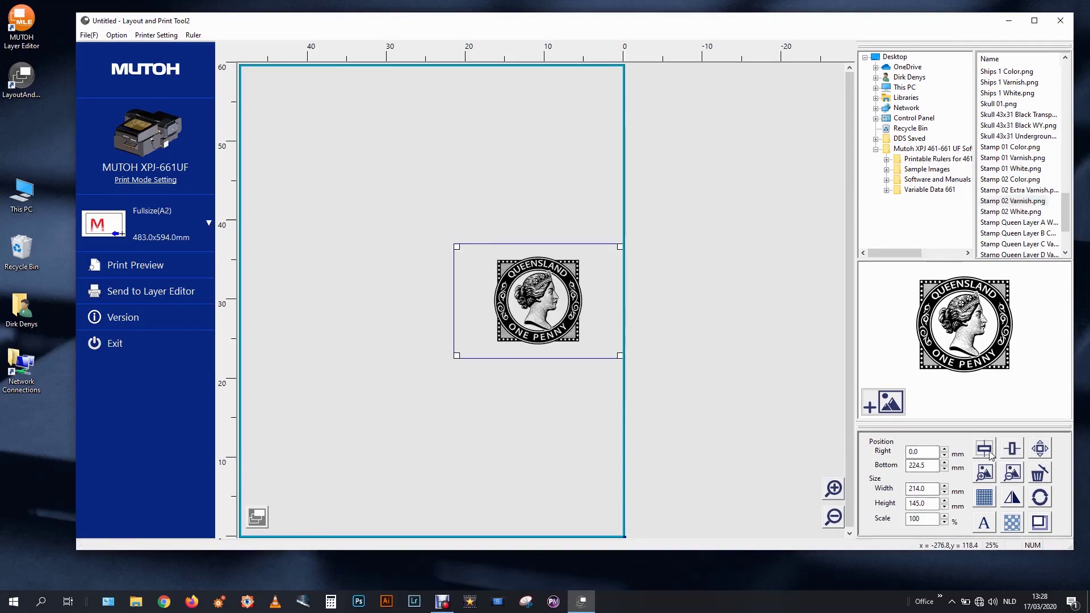
left_click(994, 454)
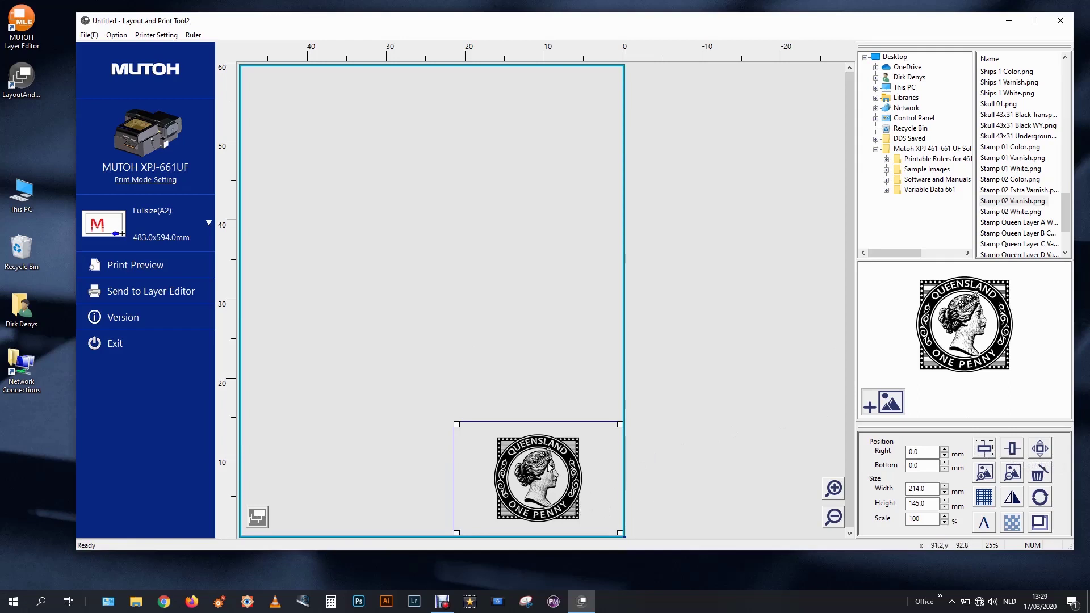
Set layer 1, which holds the stamp varnish image, to the White ink mode.
left_click(256, 518)
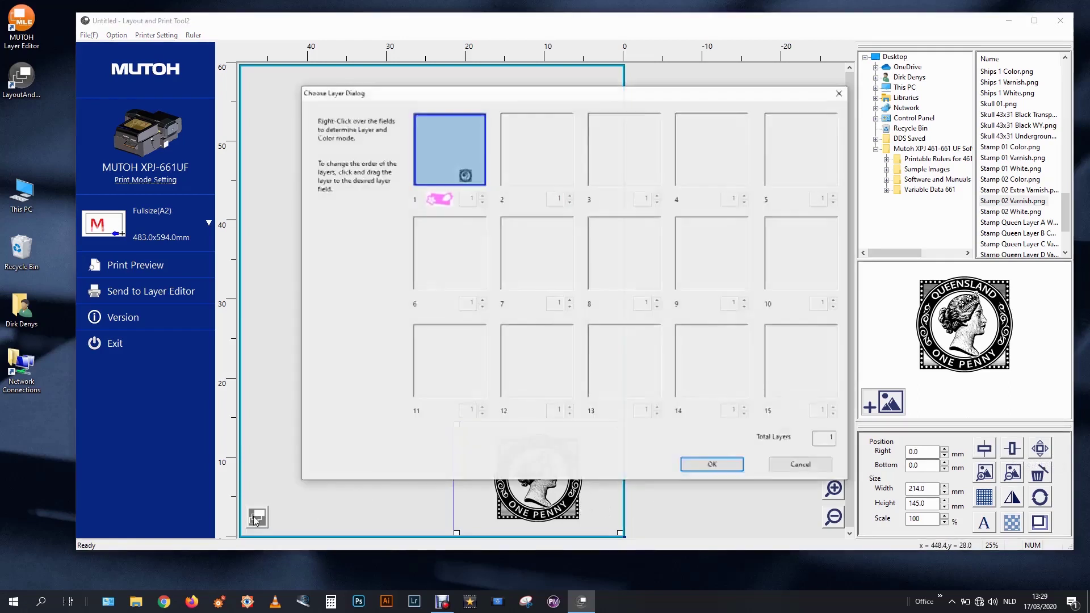
right_click(448, 137)
left_click(475, 167)
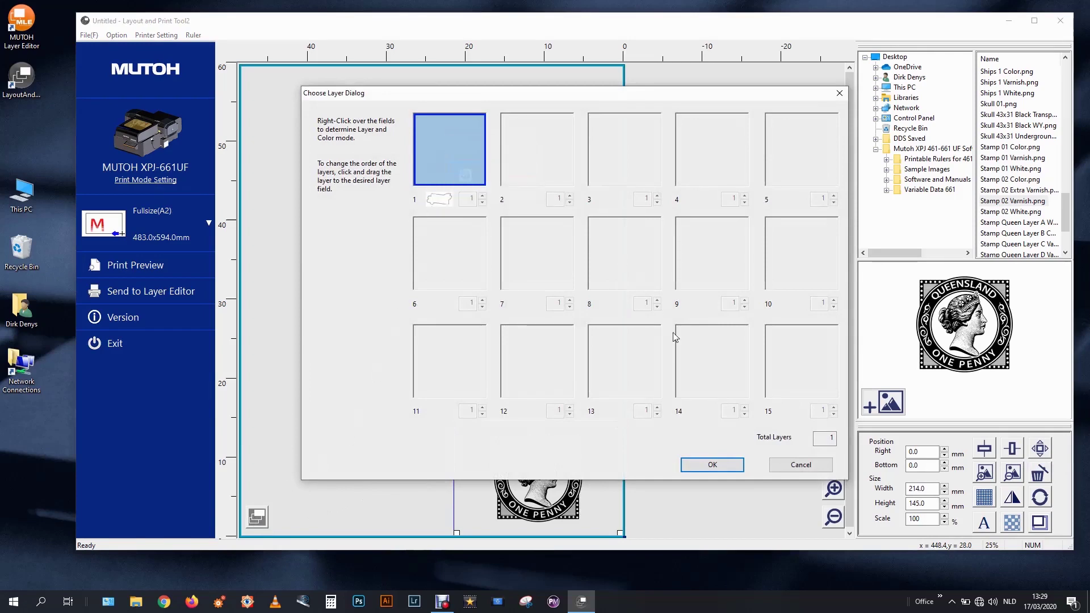
left_click(712, 464)
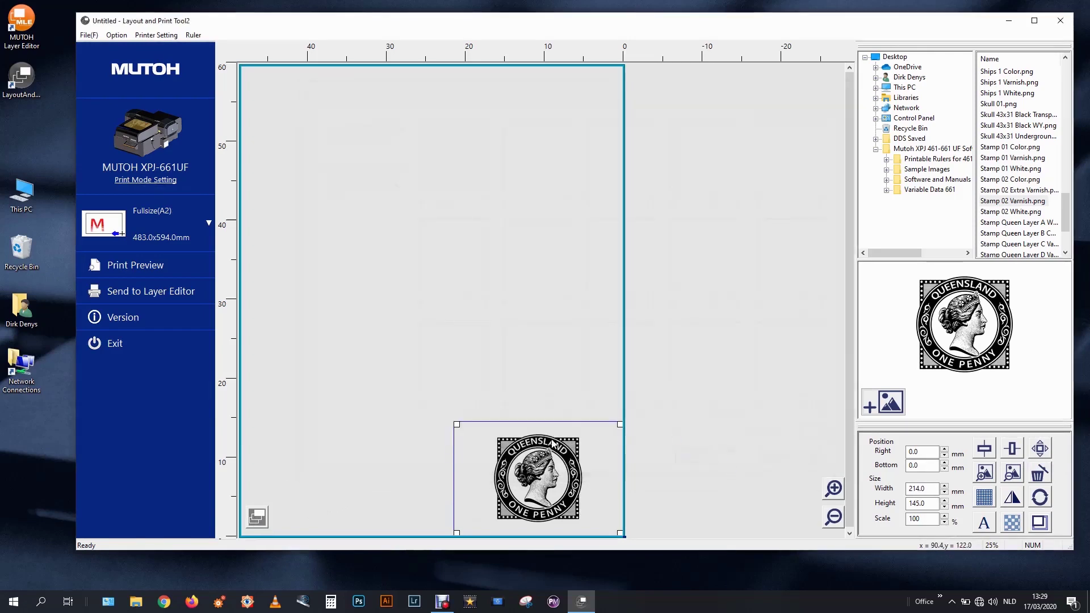
Create layer 2 in Color mode and make it the active layer.
double_click(503, 465)
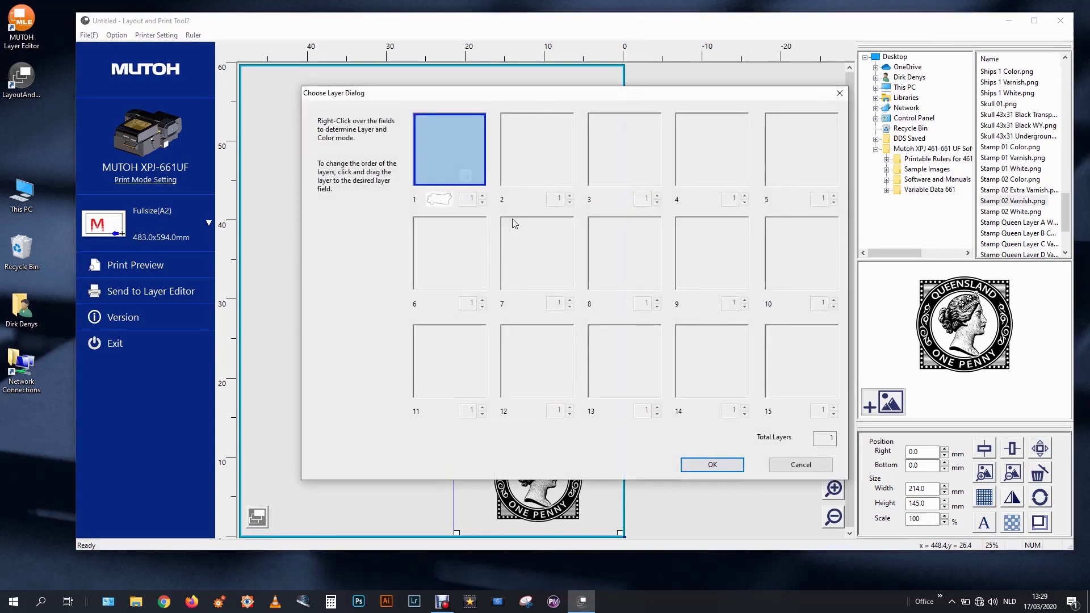
right_click(550, 152)
left_click(576, 167)
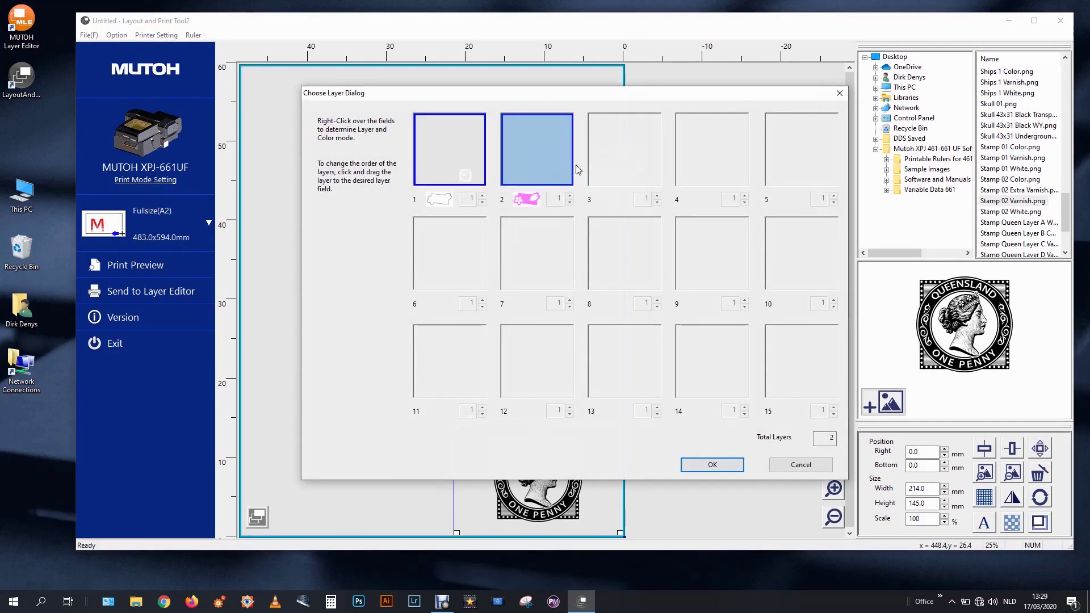
left_click(706, 464)
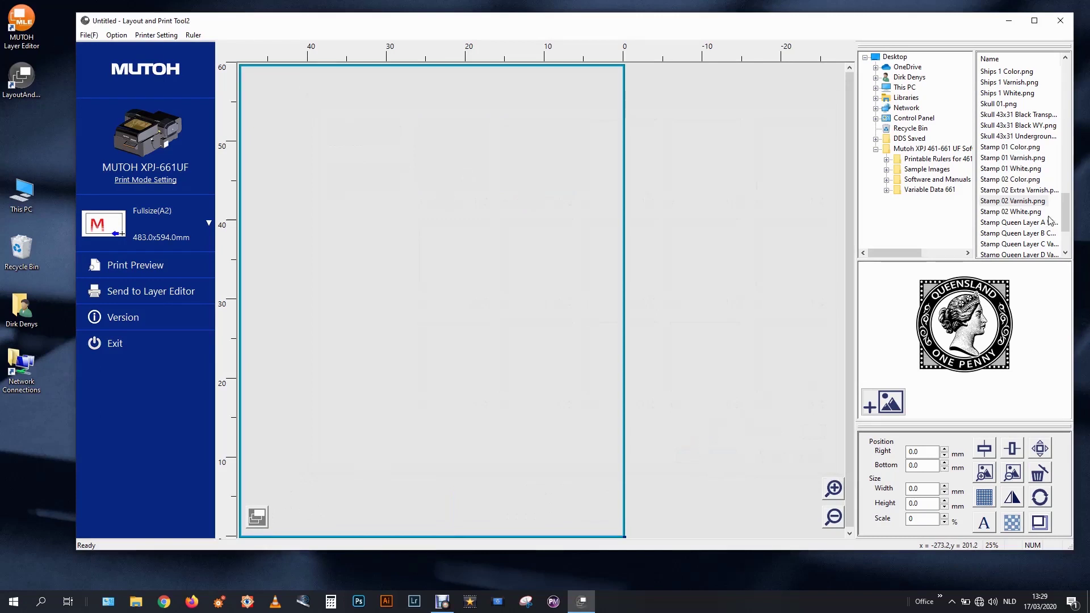
Add Stamp 02 Color.png to layer 2 and position it at Right 0.0 mm and Bottom 0.0 mm.
left_click(1038, 180)
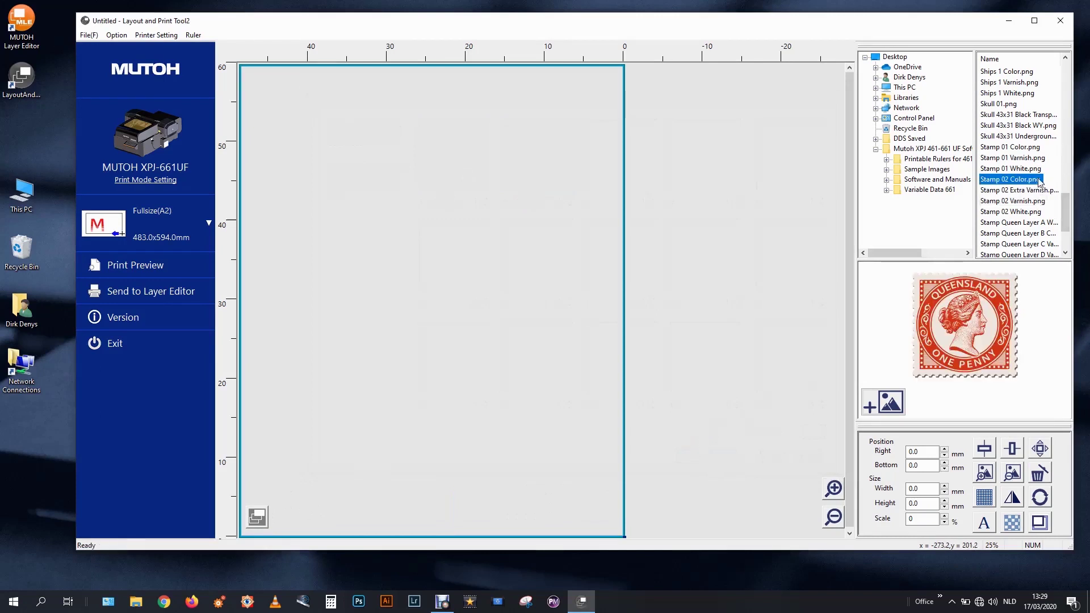
double_click(1038, 180)
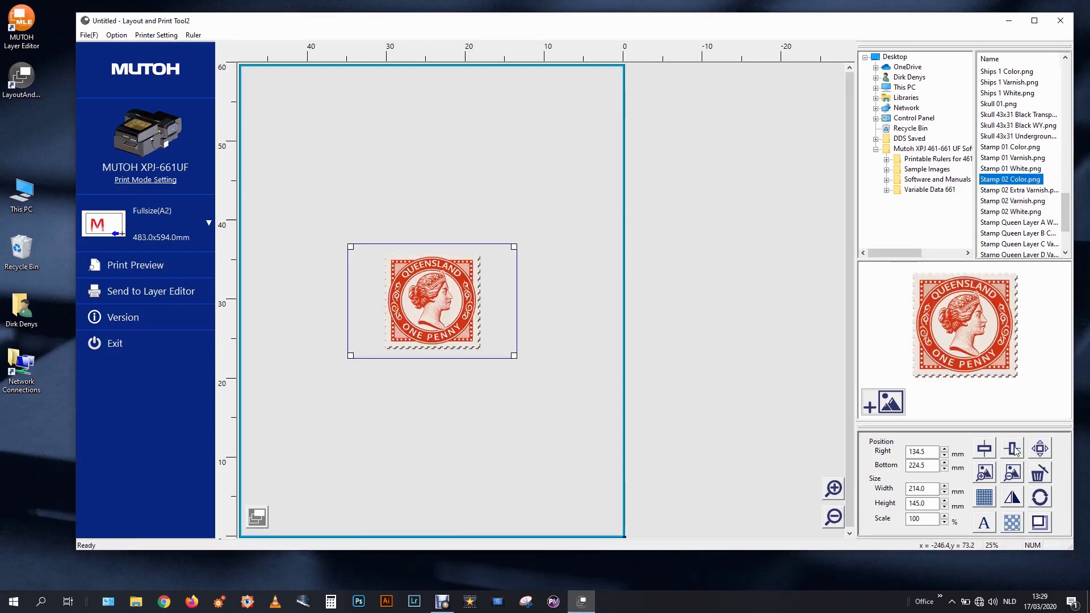
left_click(985, 451)
left_click(985, 454)
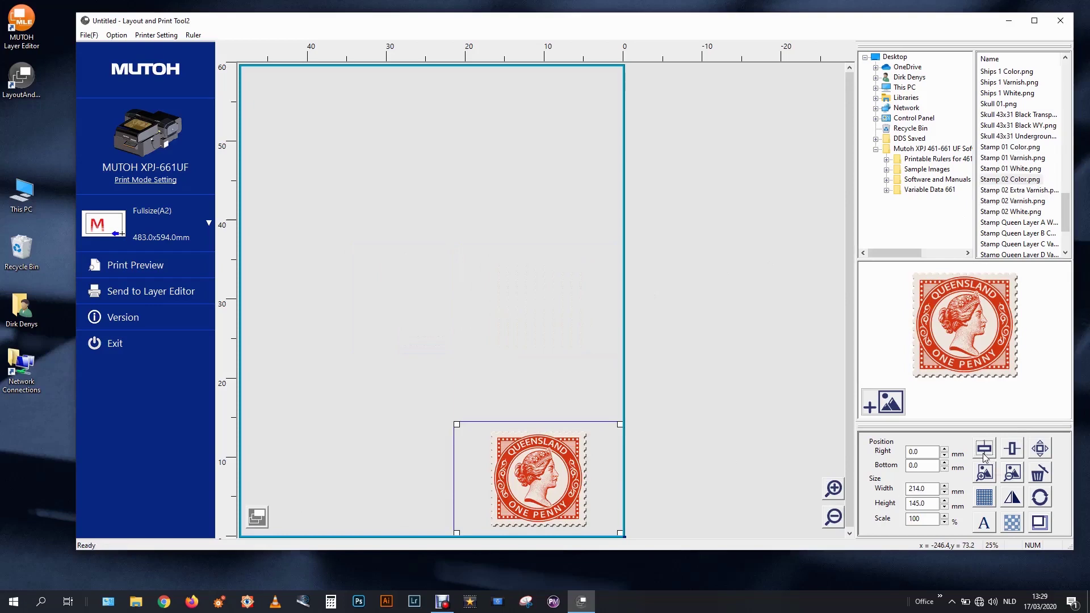
Create layer 3 in Varnish mode and make it the active layer.
left_click(258, 516)
right_click(625, 145)
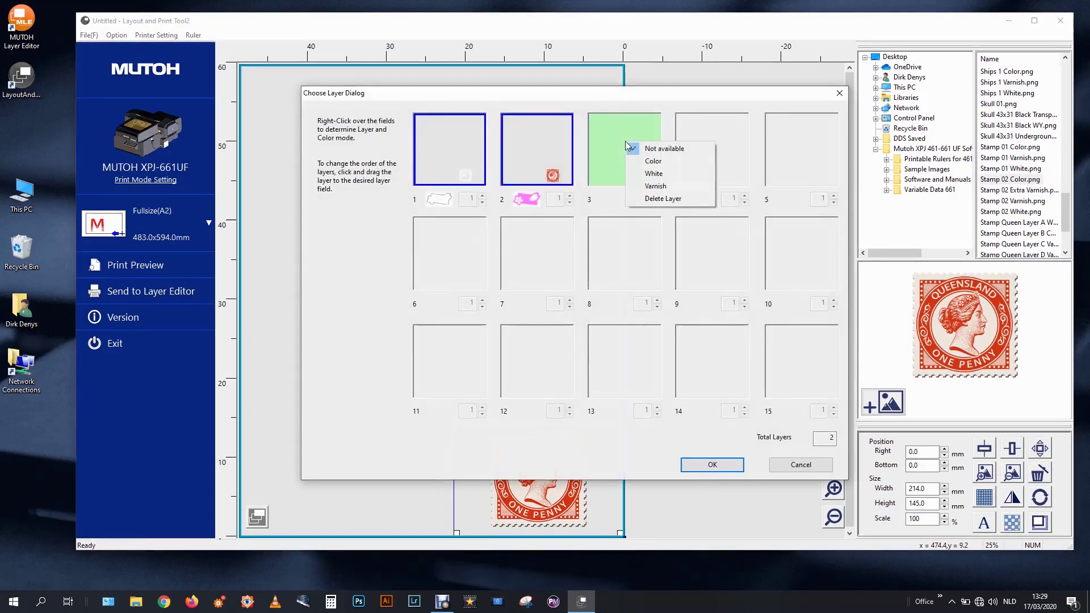
left_click(655, 186)
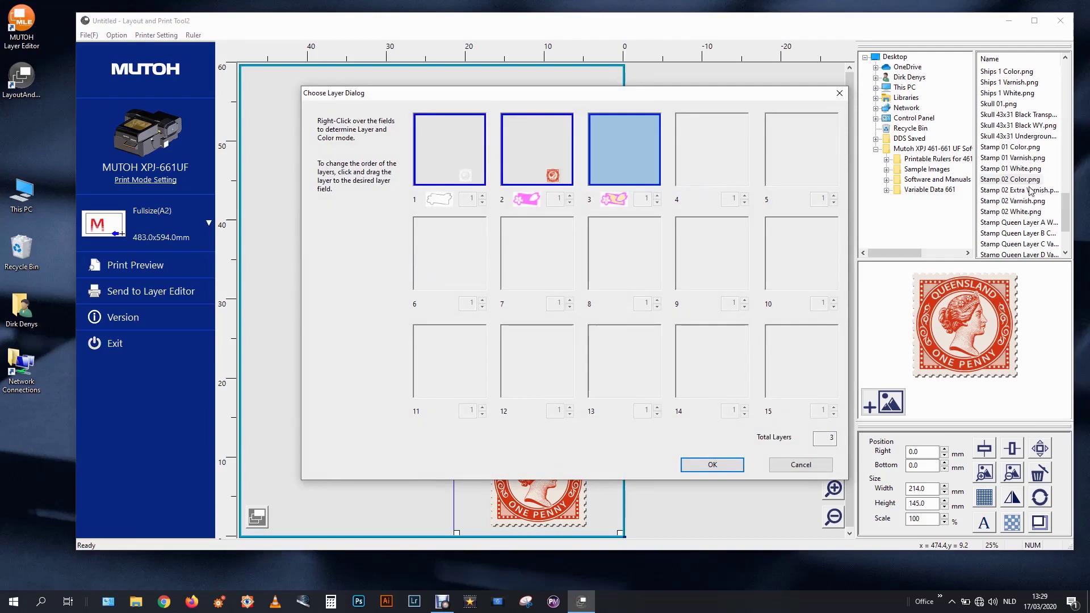
left_click(721, 466)
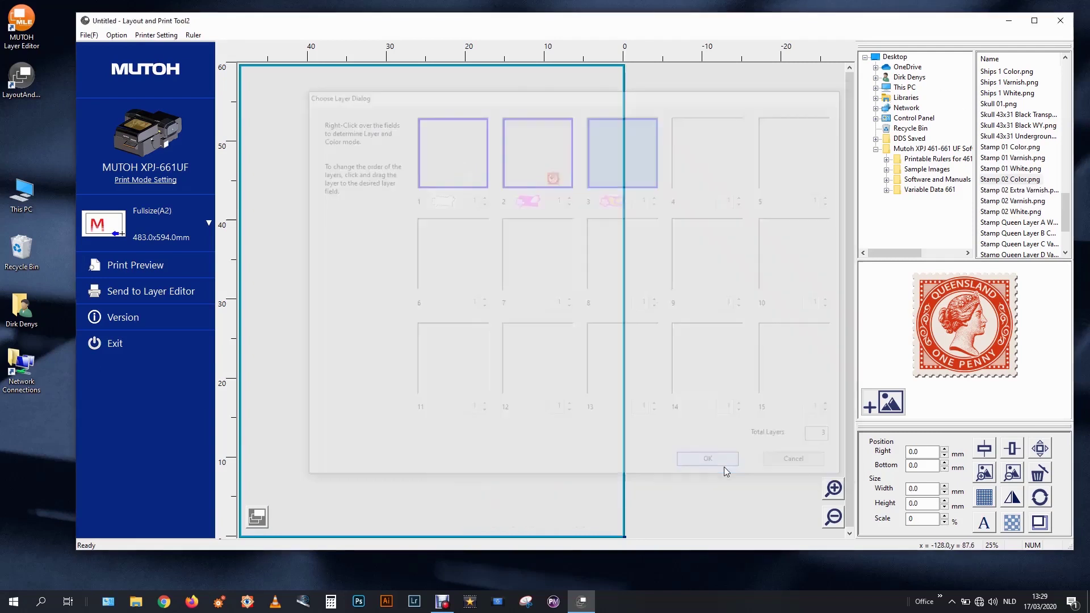
Add Stamp 02 Varnish.png to layer 3 at Right 0.0 mm and Bottom 0.0 mm, and review the layer overview.
left_click(1042, 196)
left_click(1042, 201)
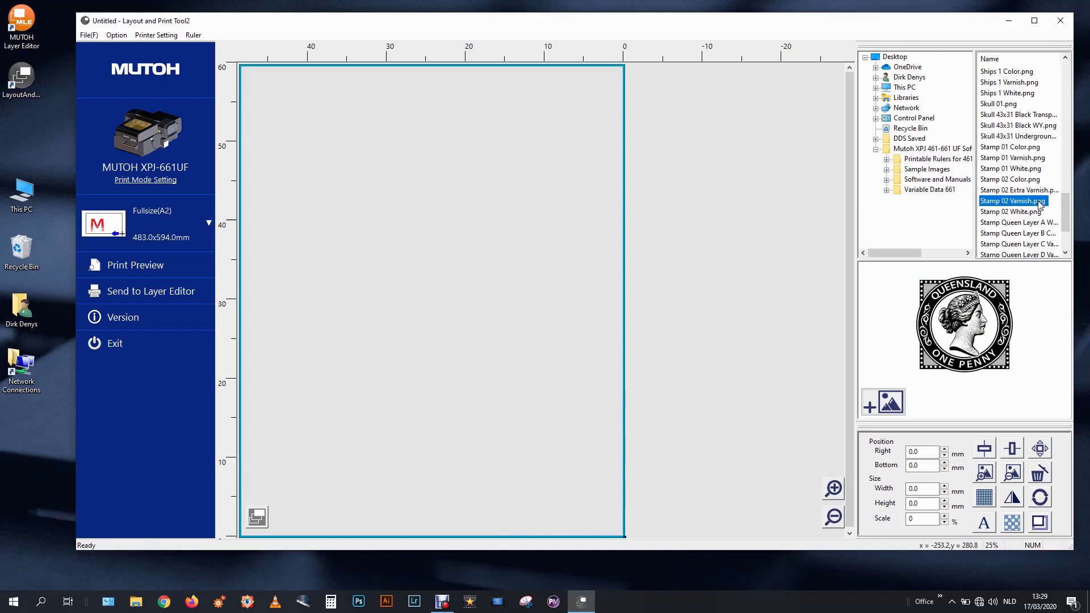
double_click(1039, 202)
left_click(1010, 449)
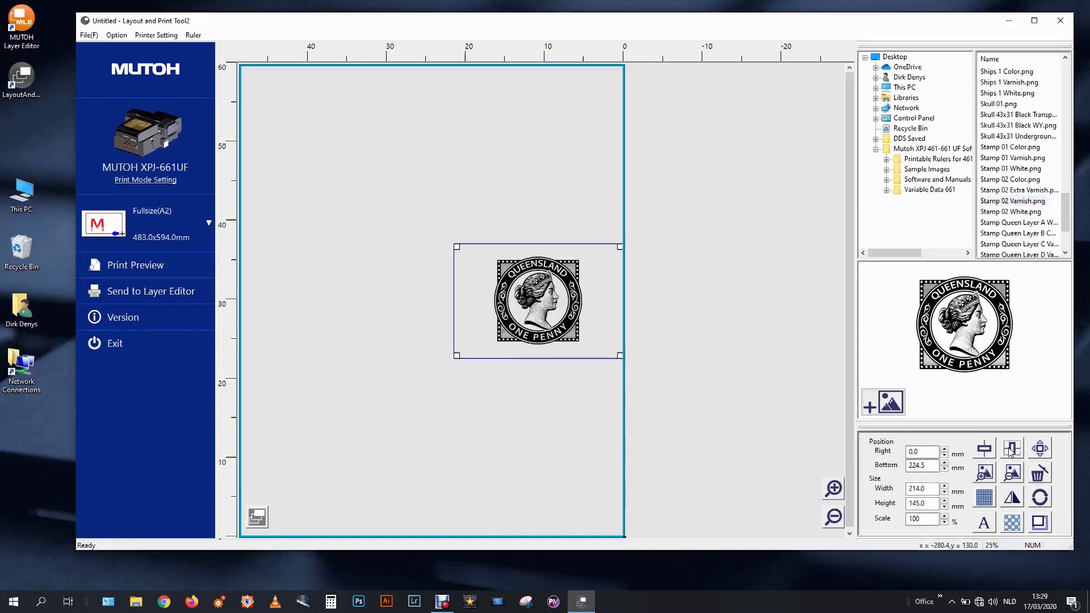
left_click(984, 448)
left_click(571, 321)
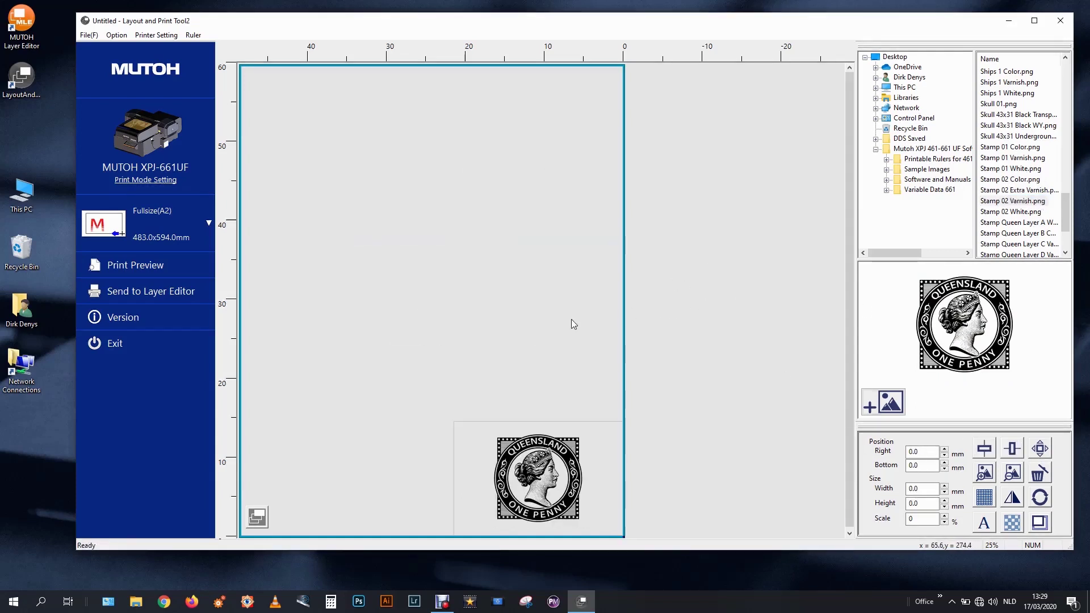
left_click(258, 517)
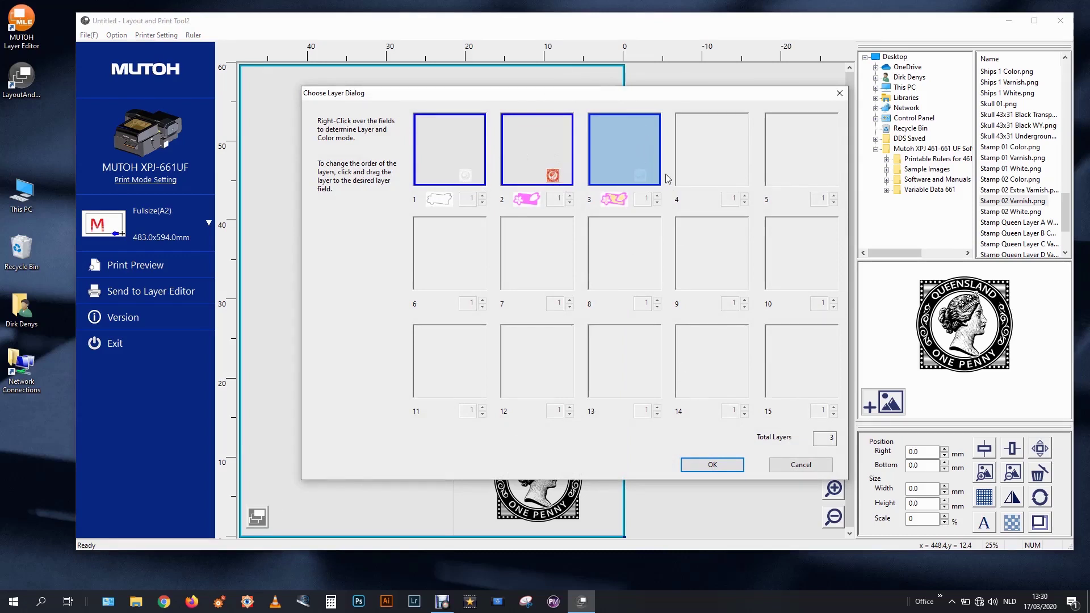
left_click(709, 464)
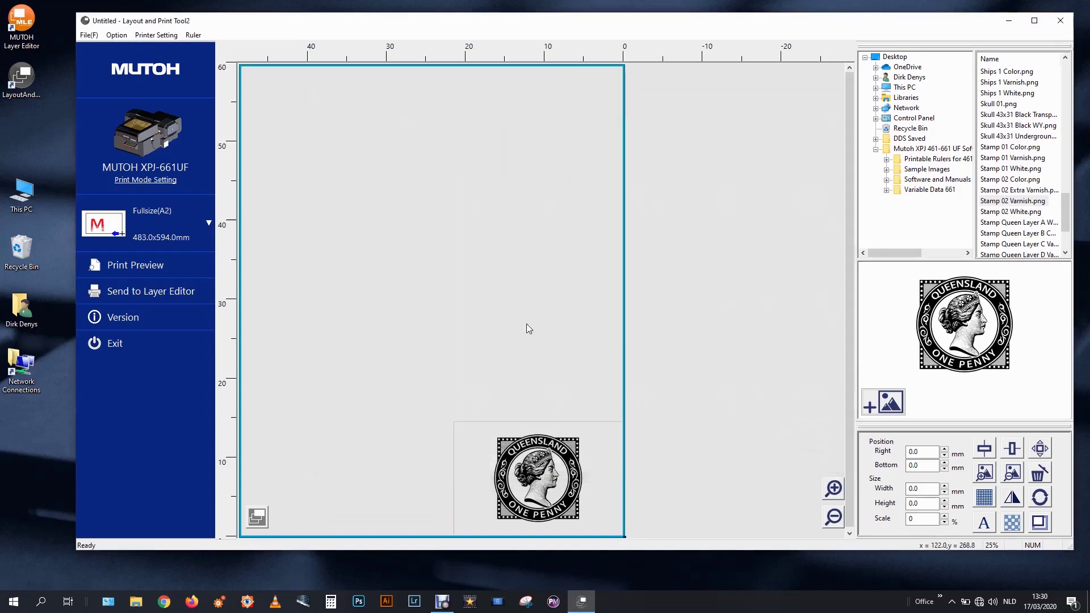
In the print mode settings, turn off applying the layer 1 setting and choose Specify print mode setting for layer 3.
left_click_drag(246, 27, 239, 21)
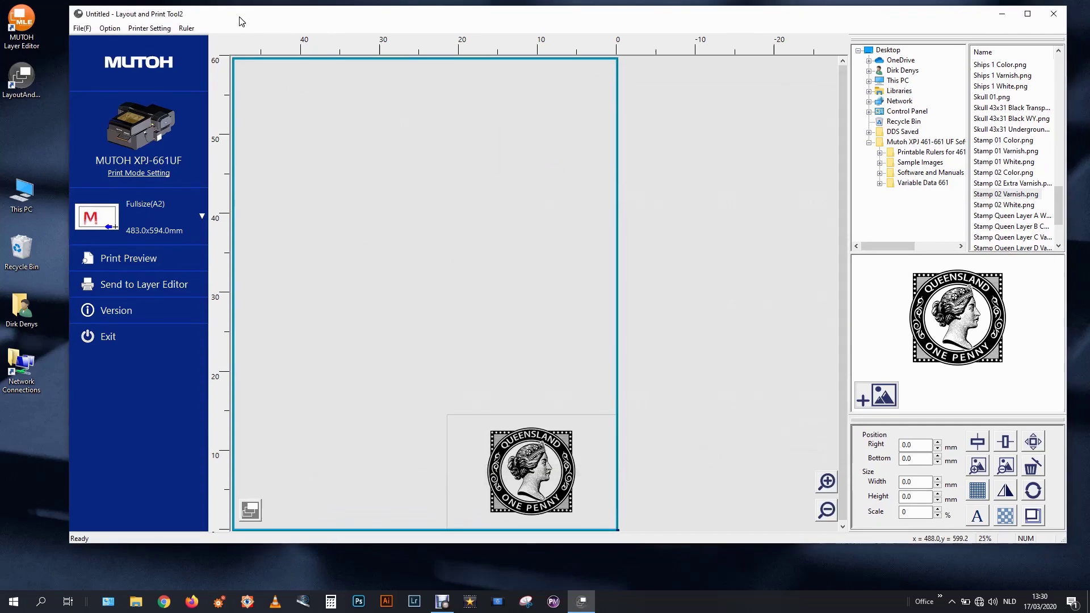
left_click(167, 173)
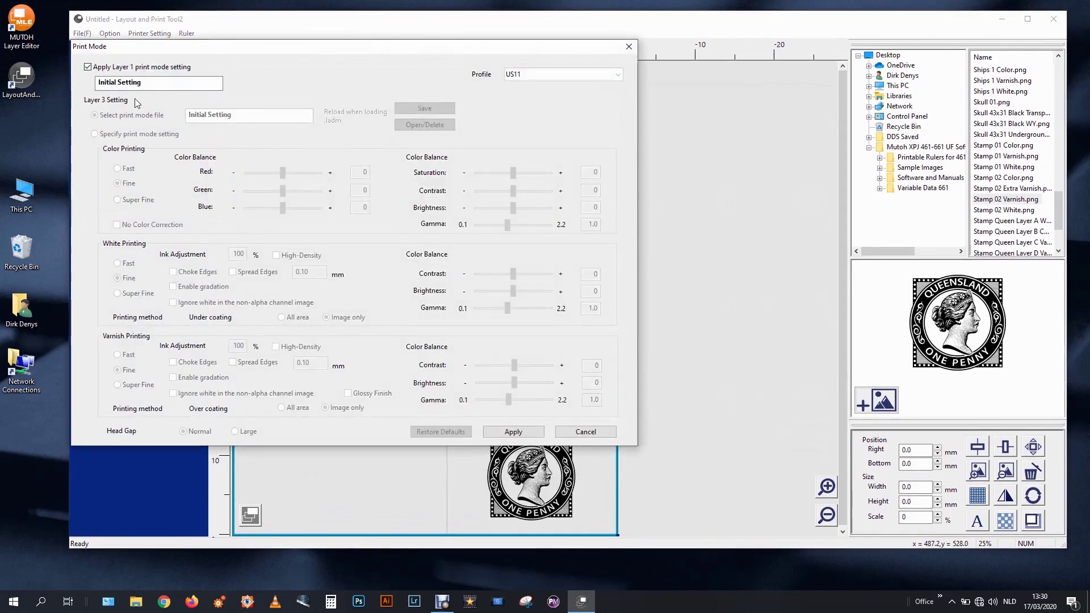
left_click(116, 67)
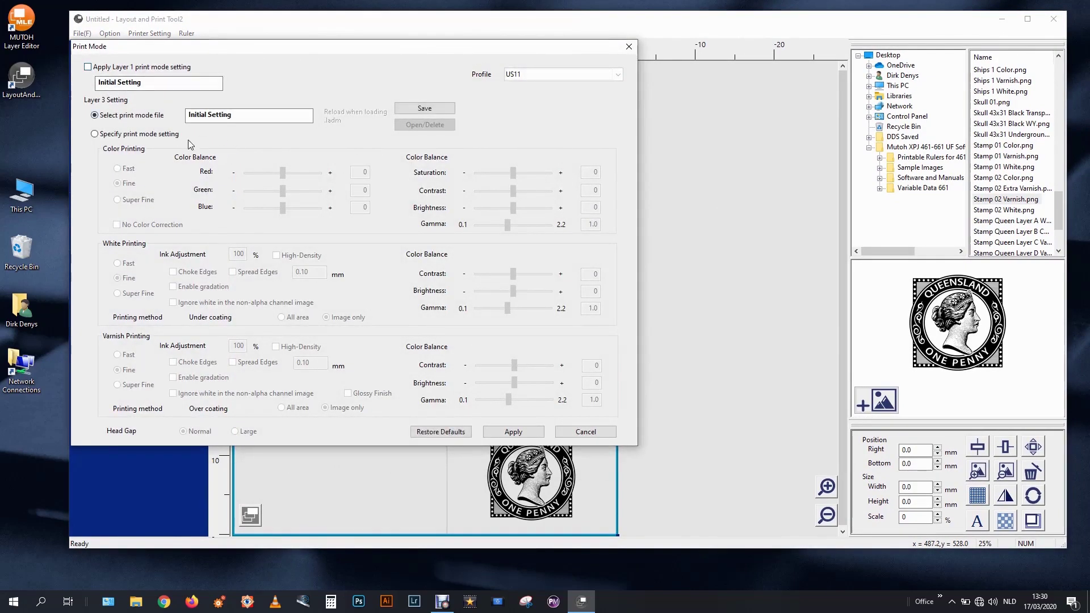
left_click(110, 135)
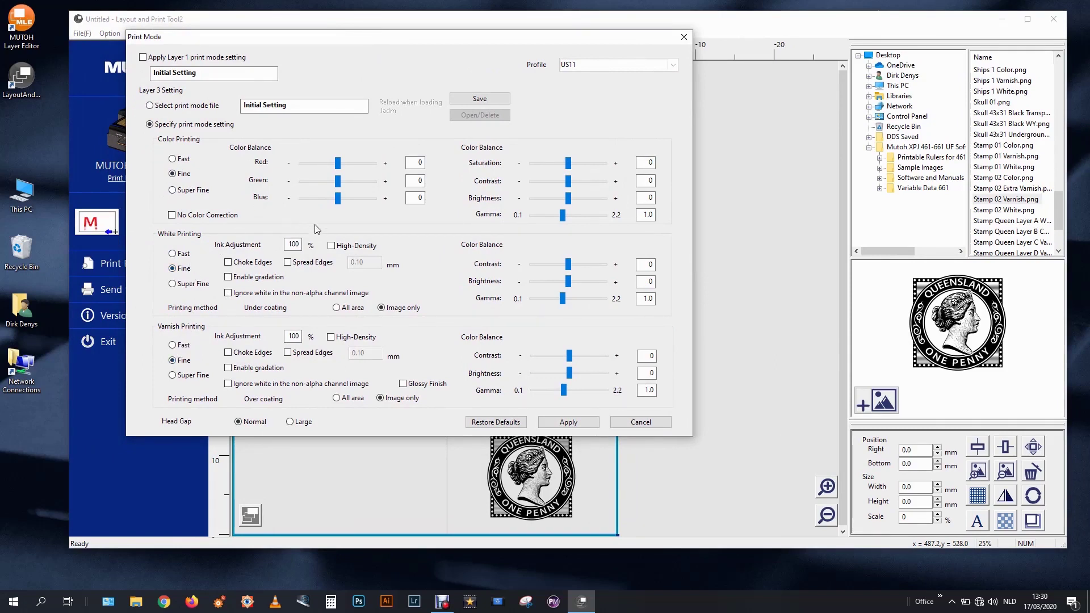
Enable High-Density for white printing and Glossy Finish for varnish, set the head gap to Large, and apply the settings.
left_click(332, 248)
left_click(403, 384)
left_click(291, 423)
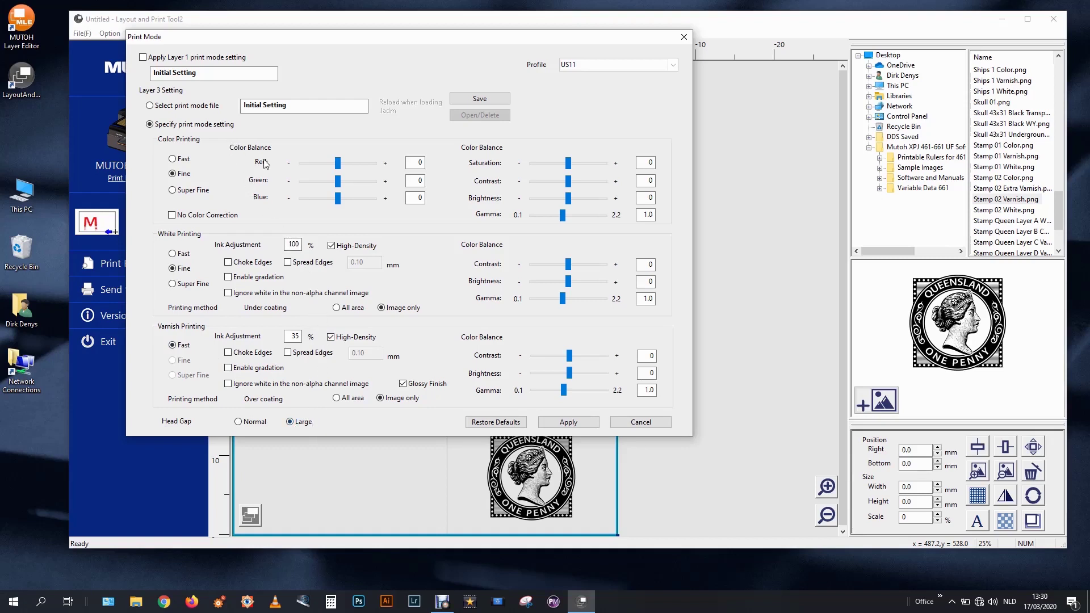
left_click(553, 423)
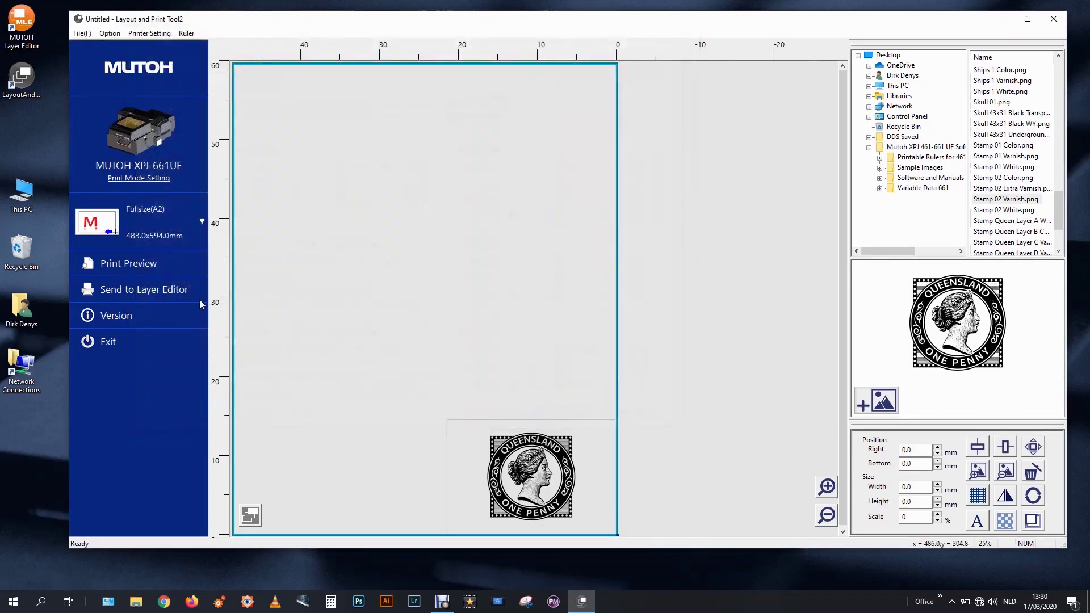
Send all valid layers of the stamp layout to the Layer Editor, and switch to MUTOH Layer Editor.
left_click(181, 293)
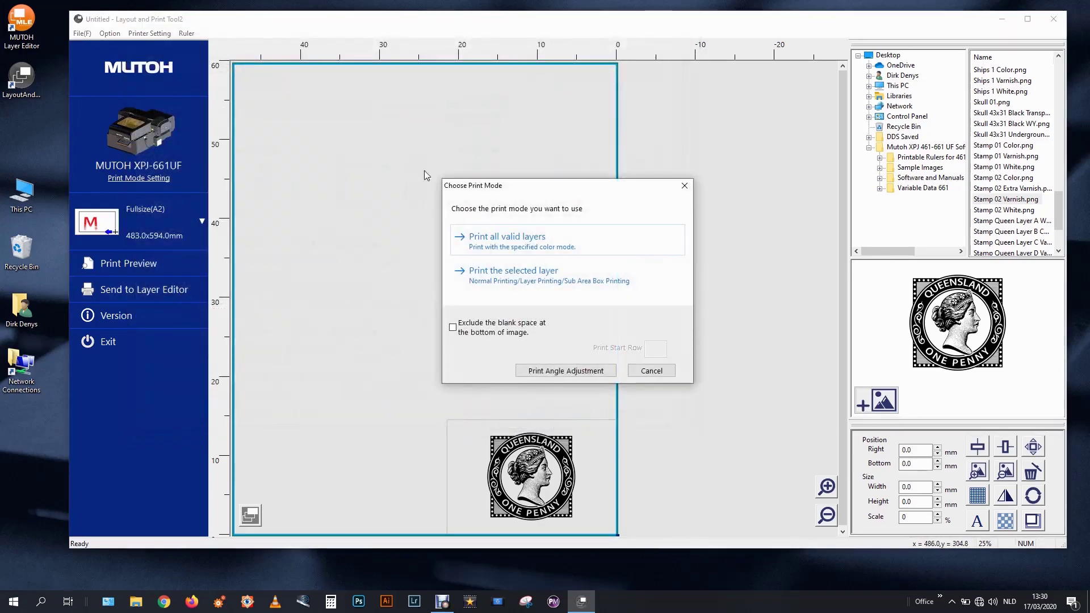
left_click(518, 243)
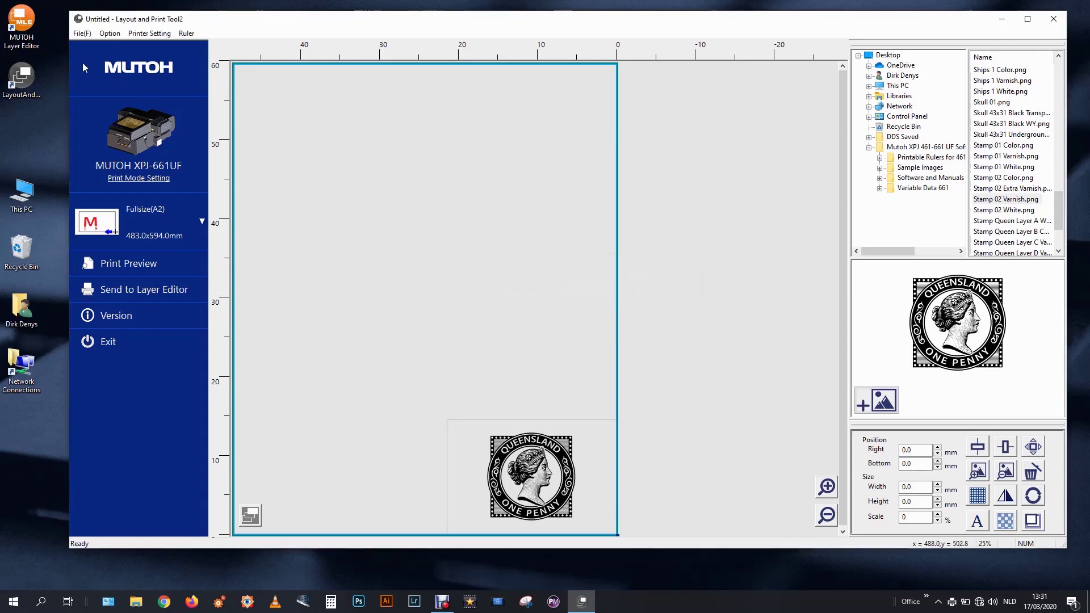
left_click(18, 38)
double_click(18, 38)
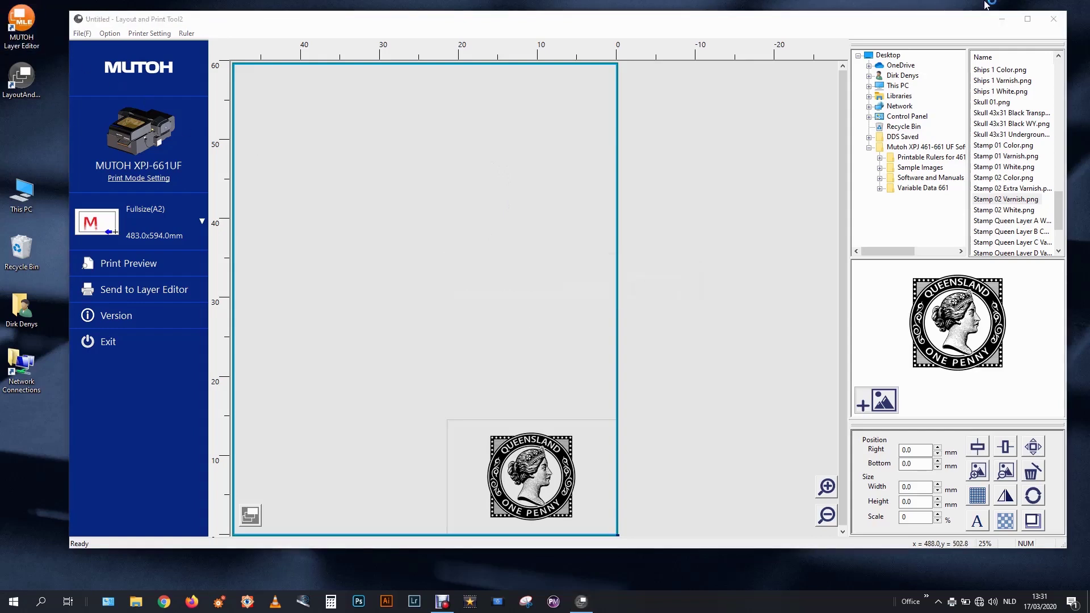
left_click(1009, 22)
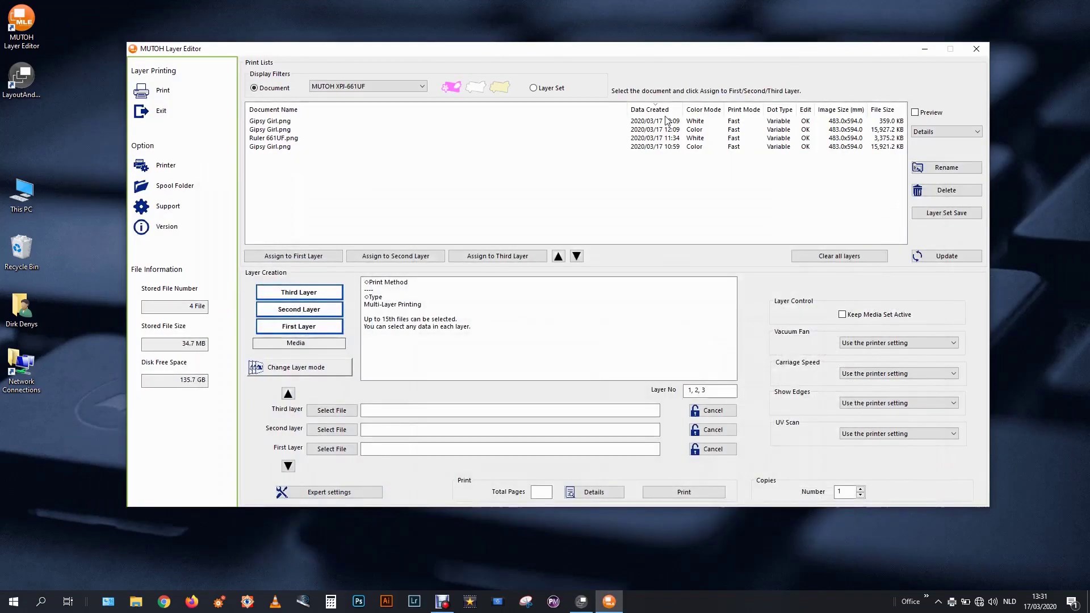
left_click_drag(633, 53, 648, 57)
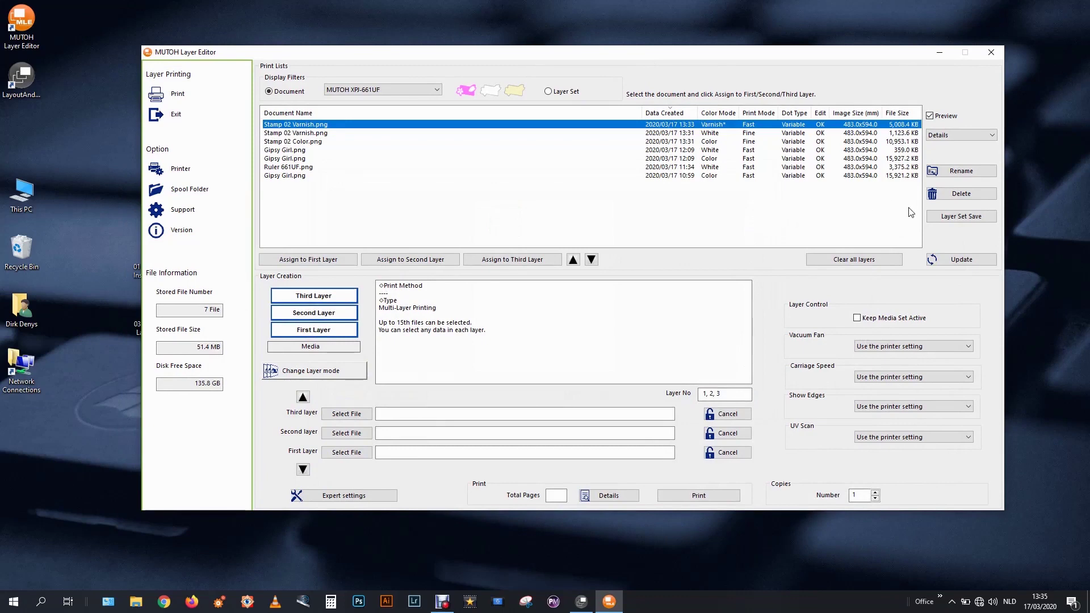
Preview the color, white and varnish Stamp 02 documents in the print list, and turn the preview off again.
left_click(743, 141)
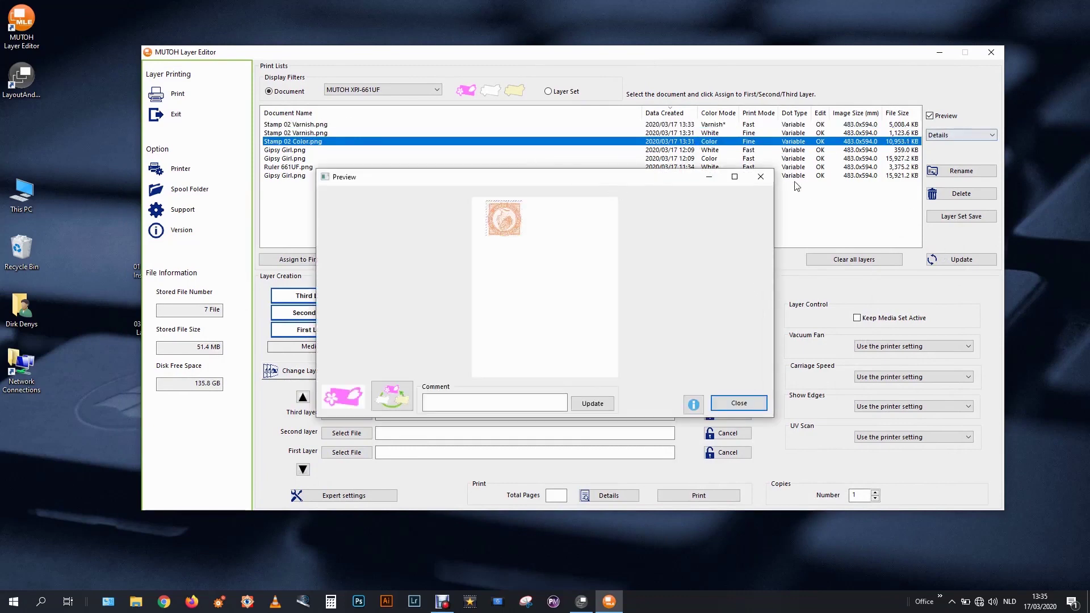
left_click(761, 177)
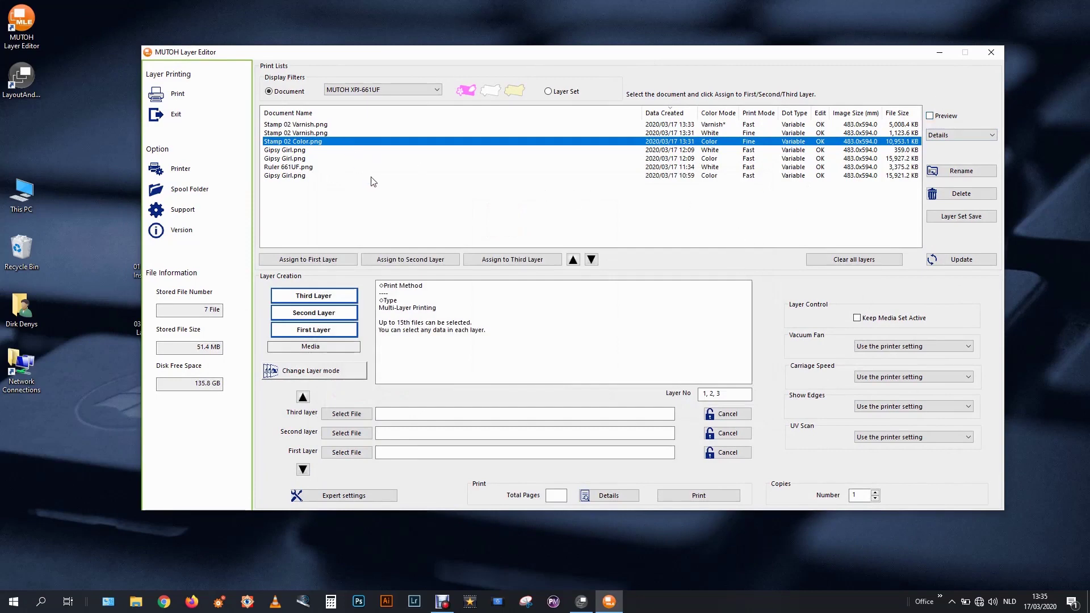
left_click(932, 115)
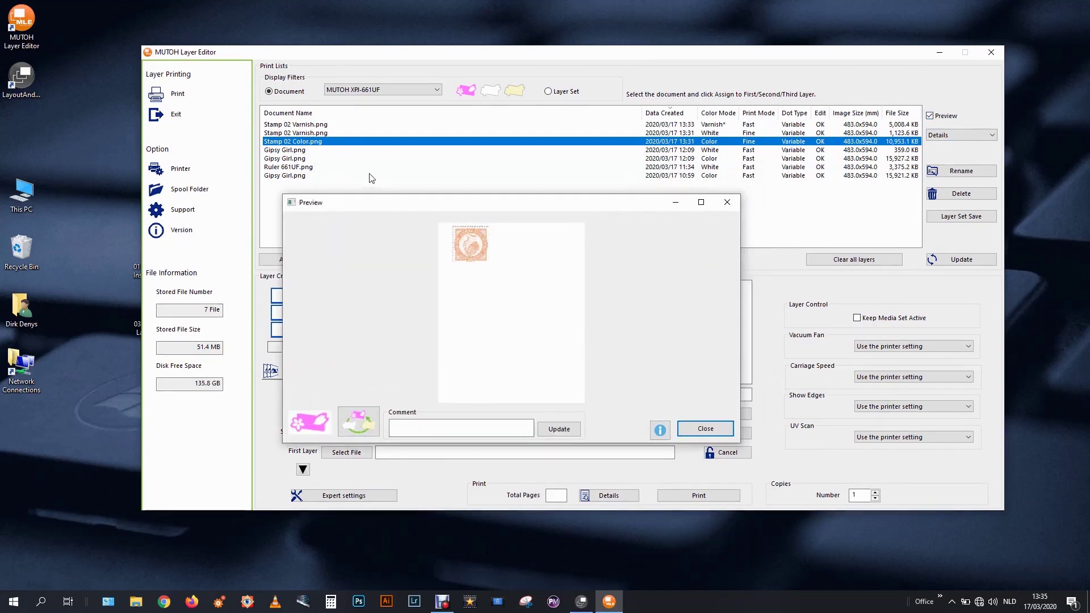
left_click(719, 132)
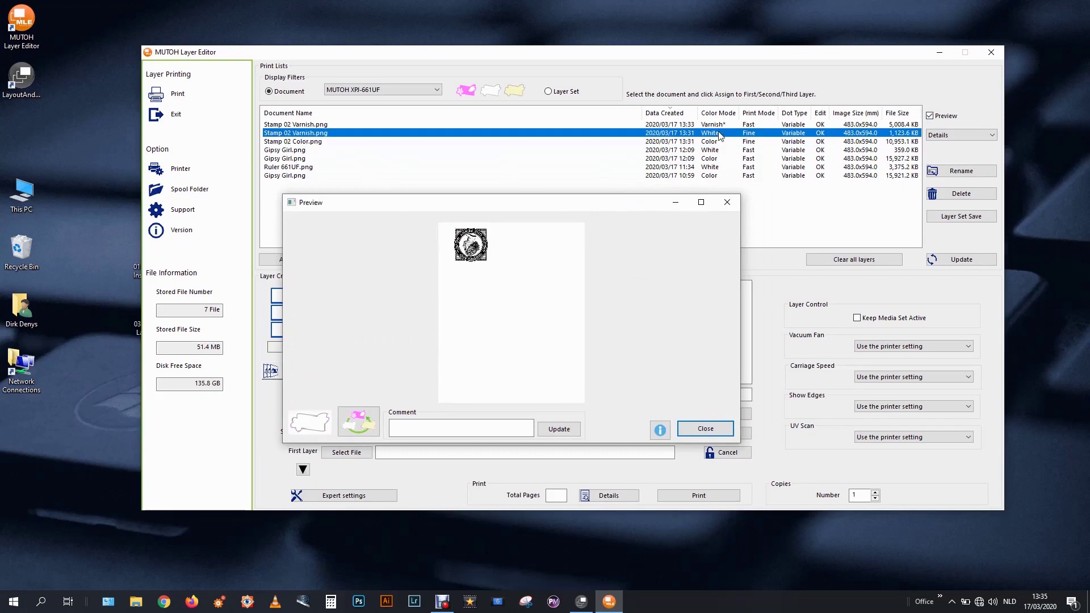
left_click(723, 125)
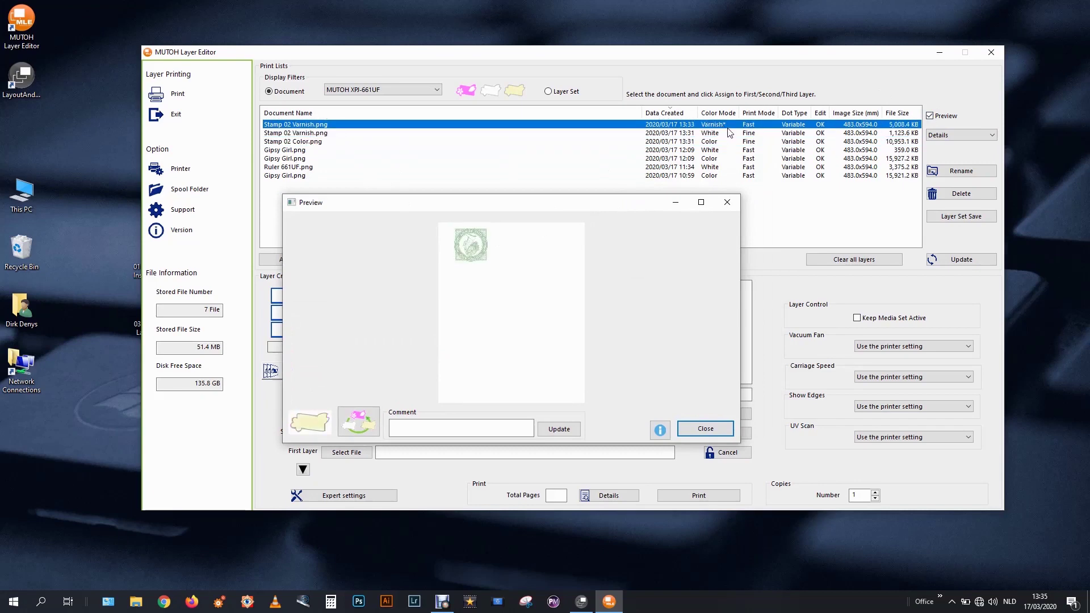
left_click(727, 141)
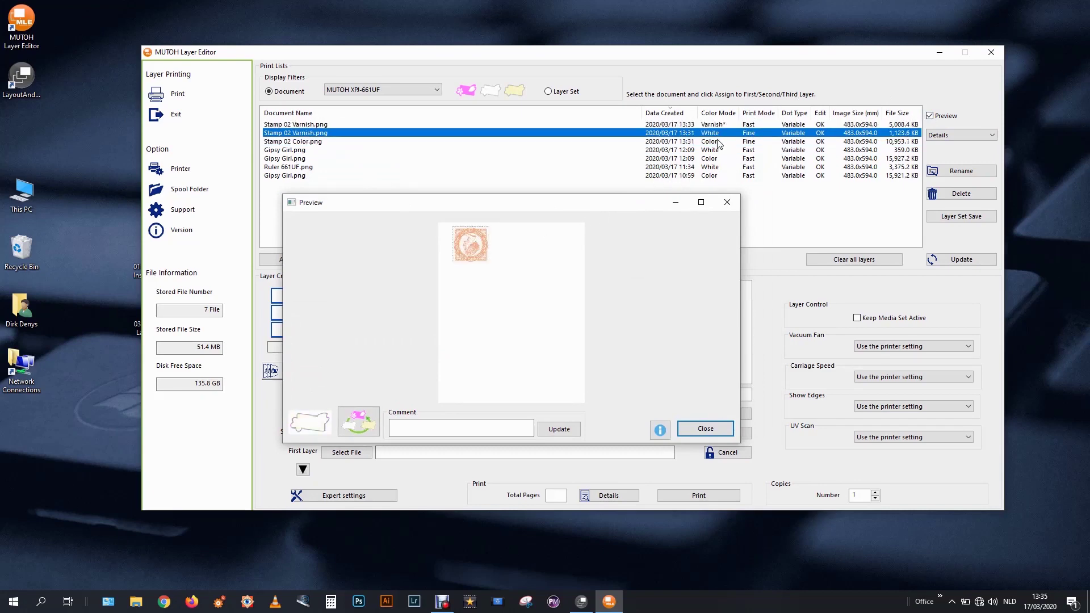
left_click(930, 116)
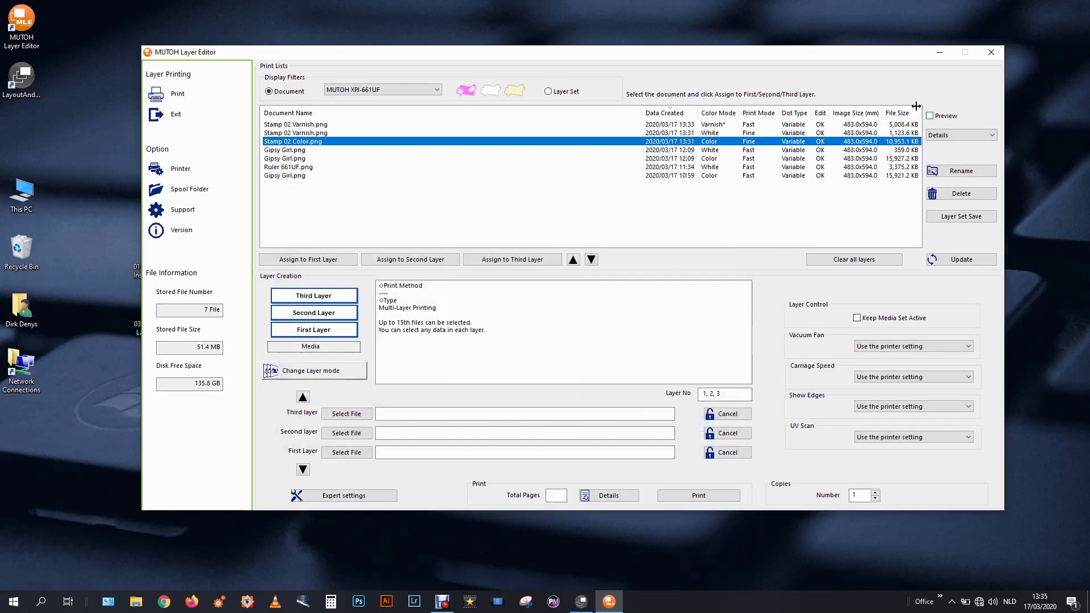
Apply the Multi-Layer Printing mode and assign the White-mode Stamp 02 Varnish.png to the first layer.
left_click(343, 370)
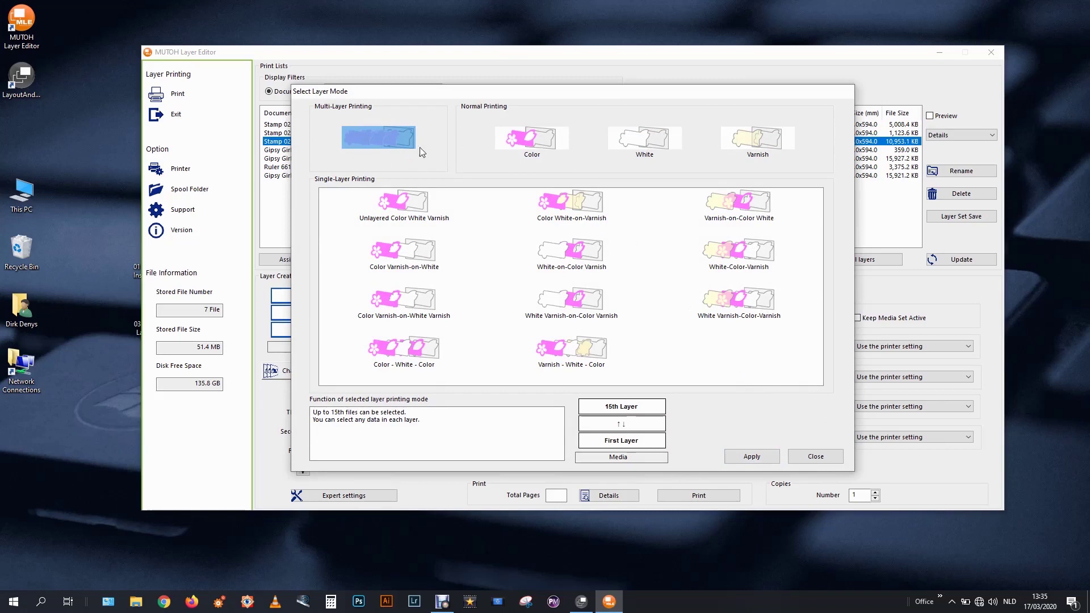
left_click(751, 456)
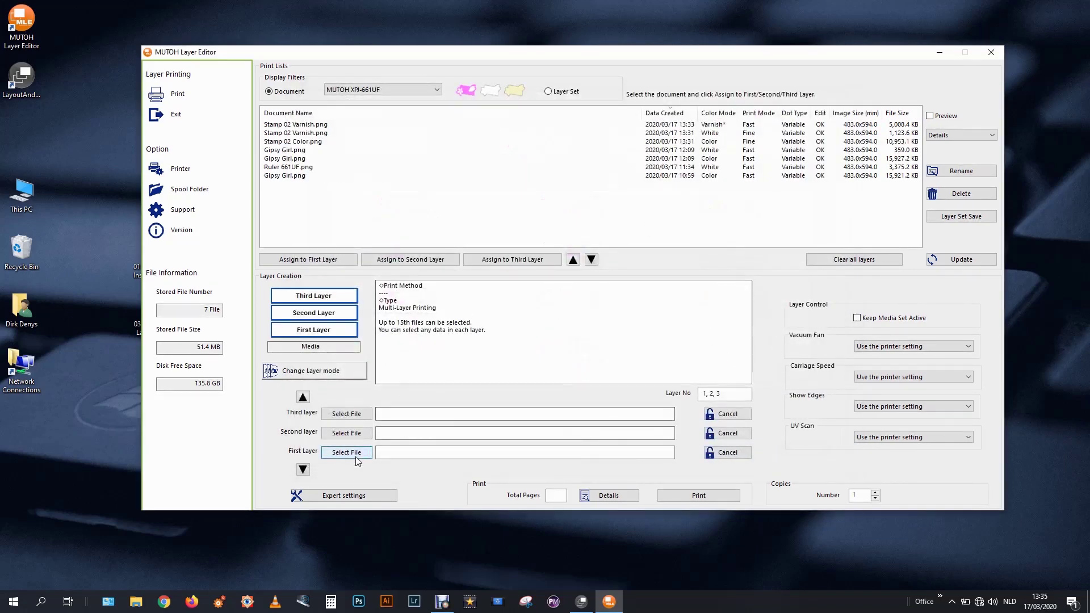
left_click(678, 134)
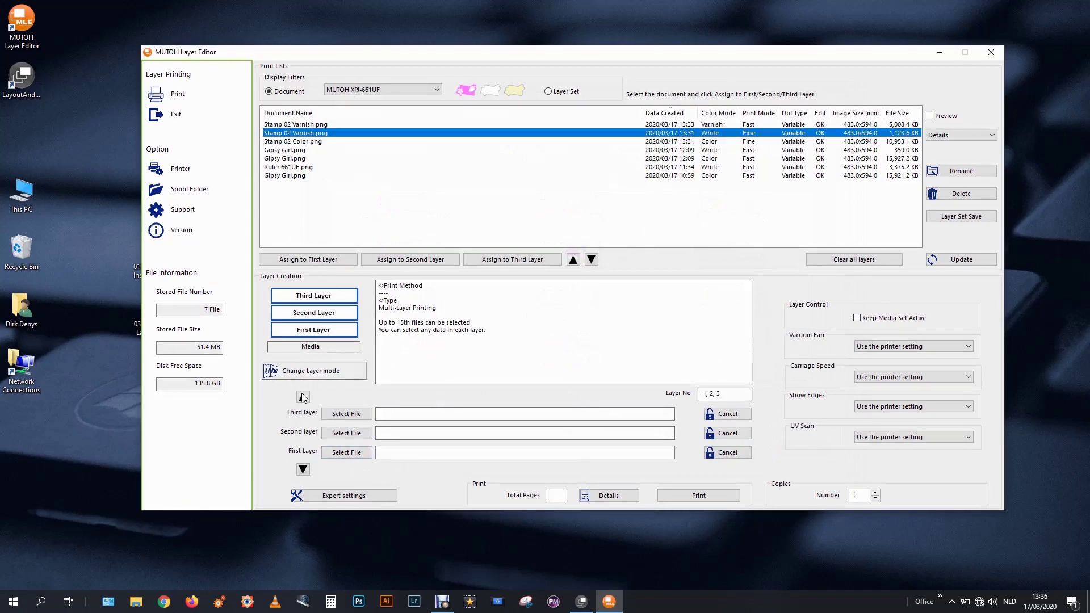
left_click(340, 452)
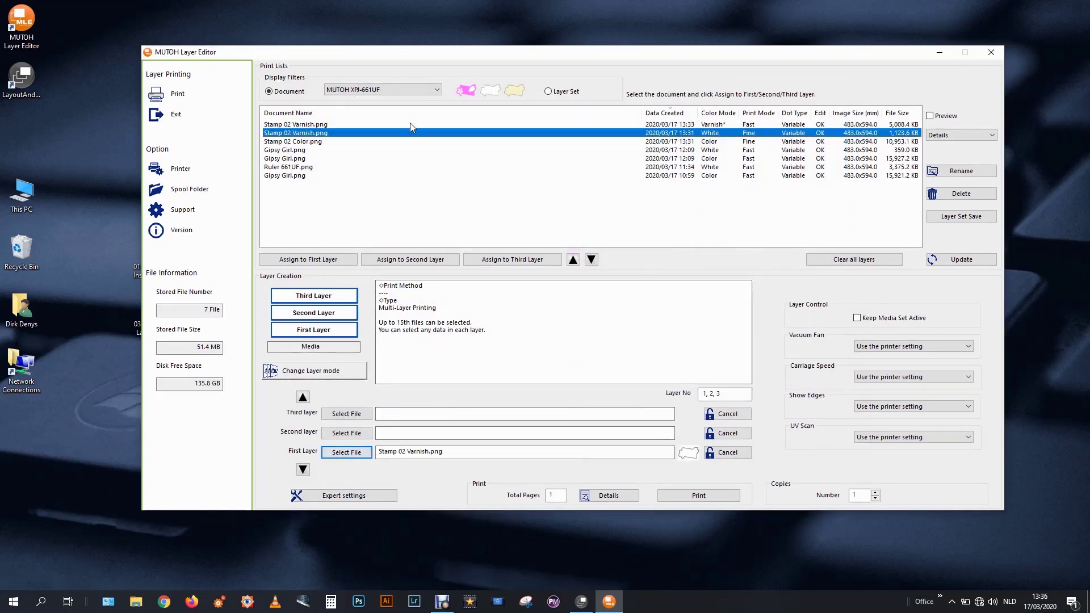
Assign Stamp 02 Color.png to the second layer and the Varnish-mode Stamp 02 Varnish.png to the third layer.
left_click(370, 143)
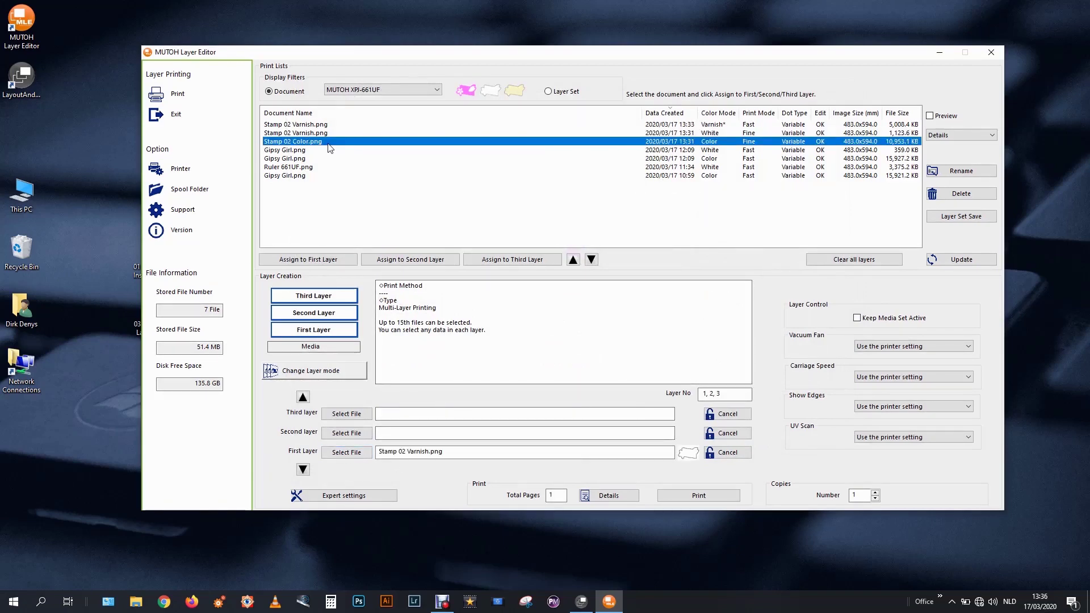
left_click(346, 433)
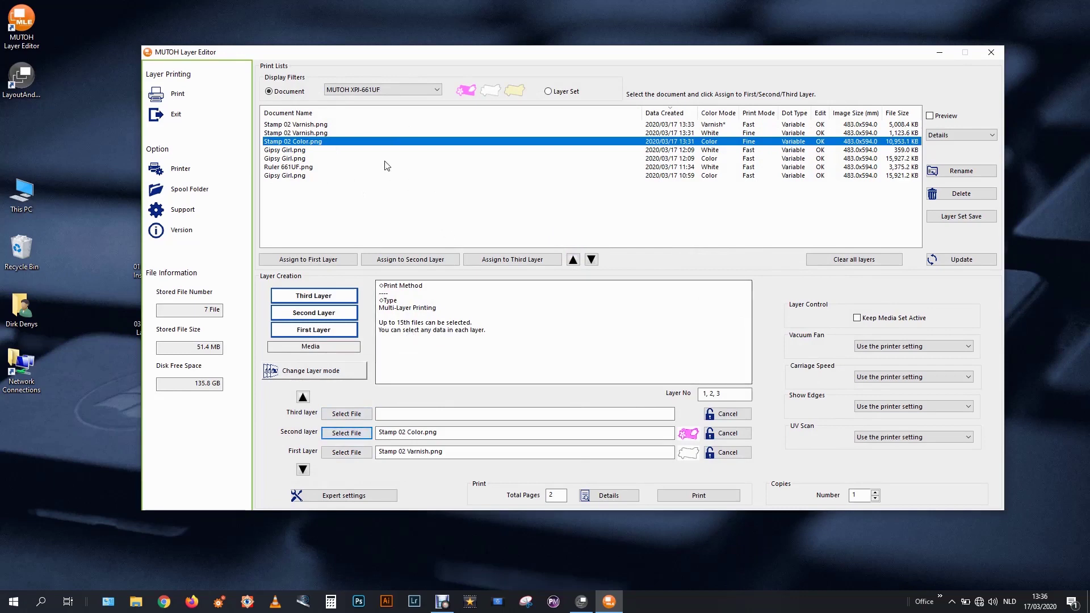
left_click(319, 124)
left_click(348, 414)
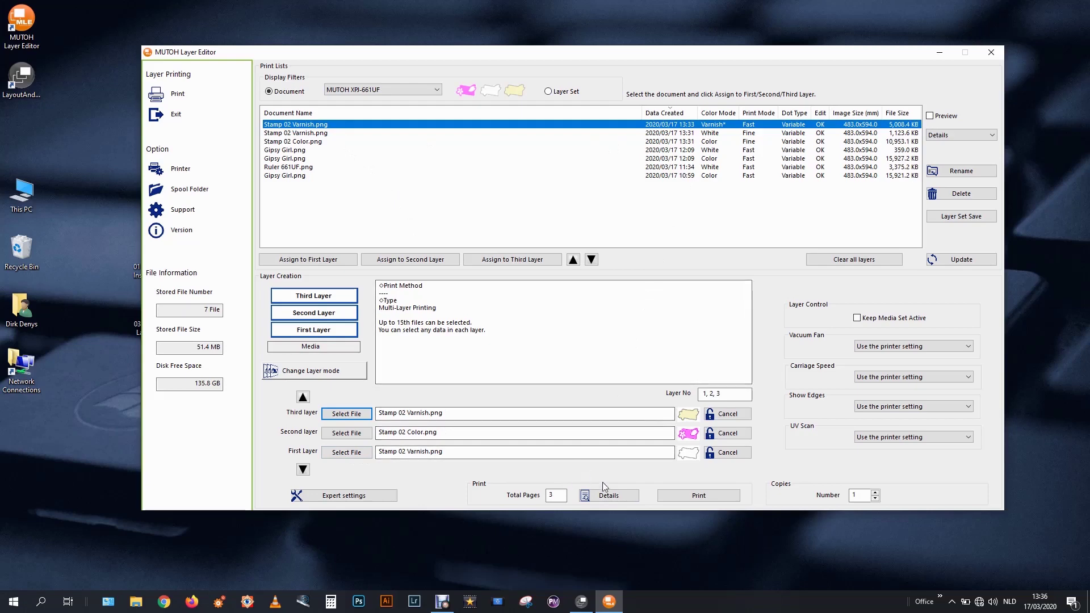
In the print details, set the number of repeats for the first layer to 2 and apply it.
left_click(608, 496)
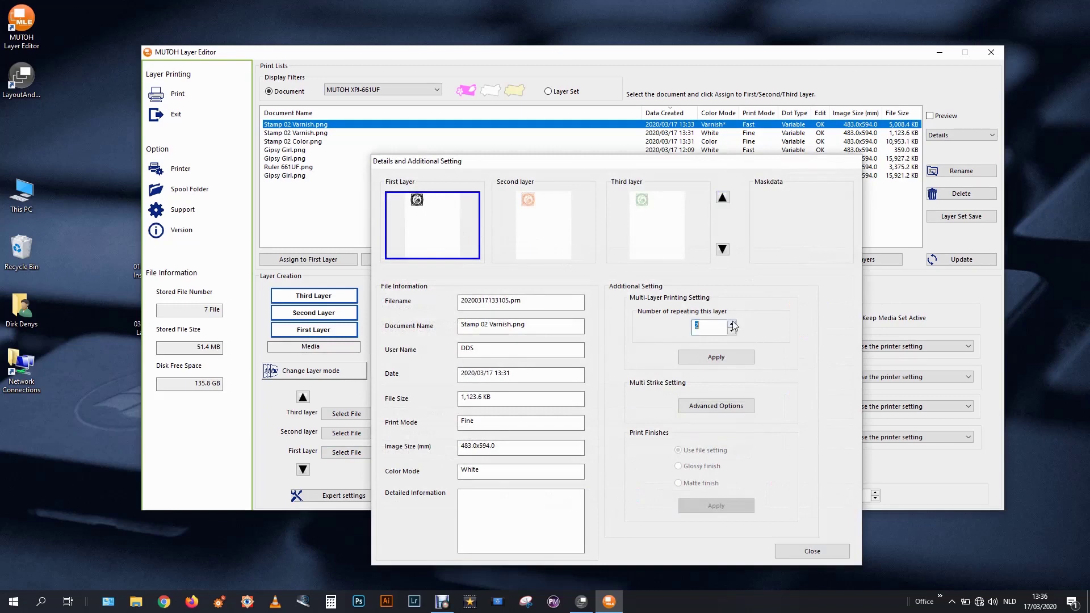
left_click(717, 357)
left_click(810, 552)
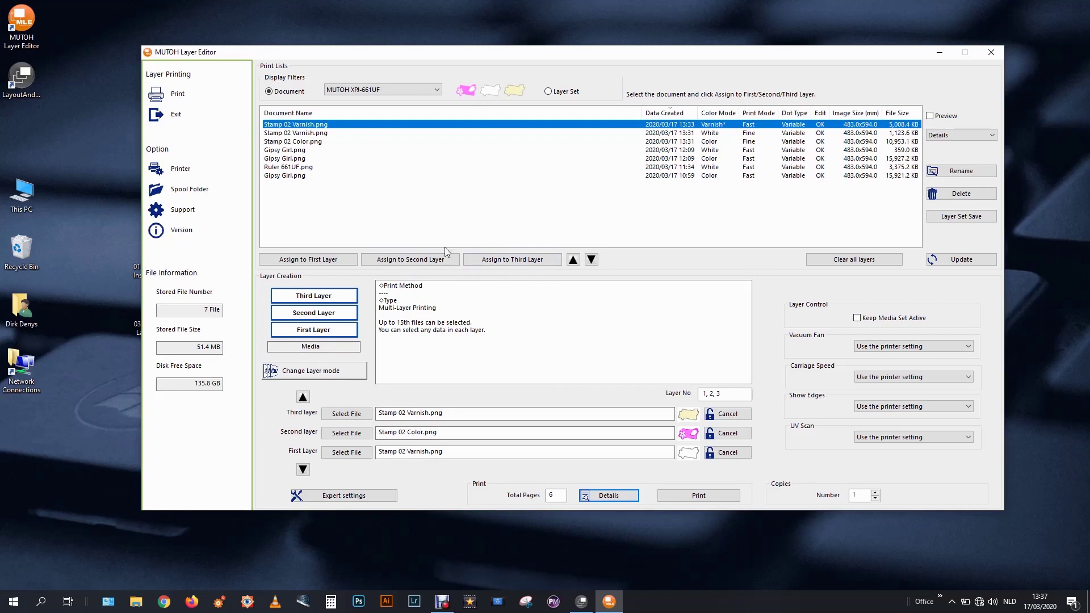
Enable the expert settings, set the printing direction to Bidirectional, and apply the change.
left_click(374, 496)
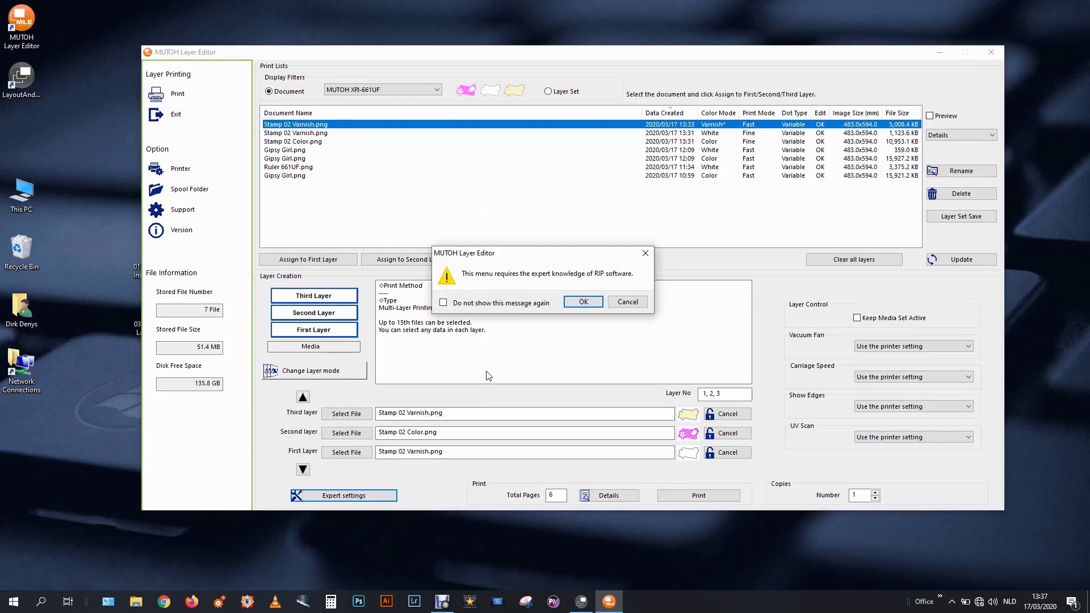
left_click(571, 305)
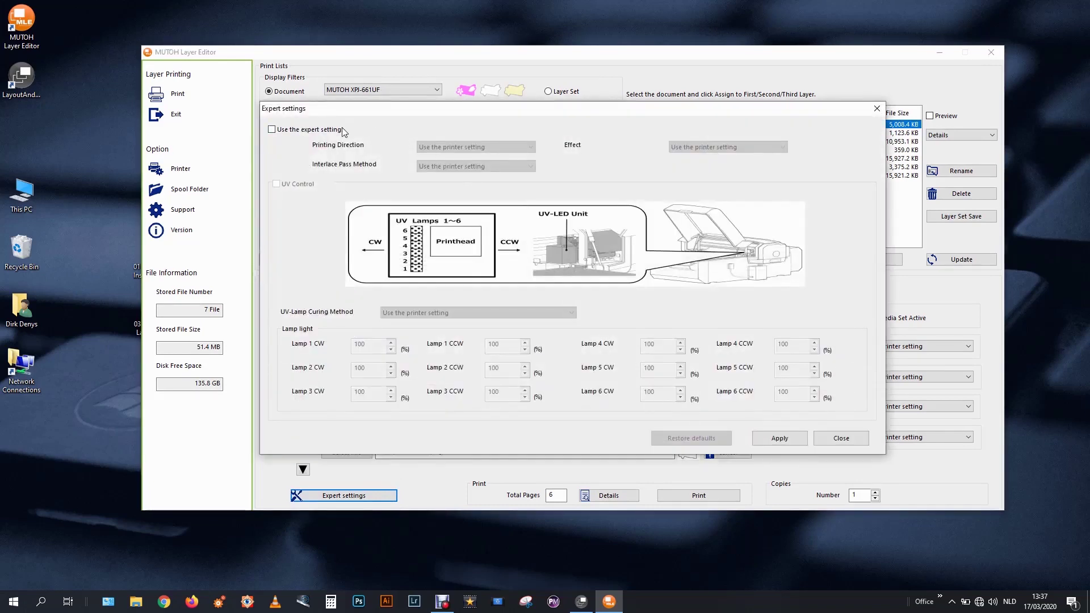
left_click(343, 130)
left_click(449, 147)
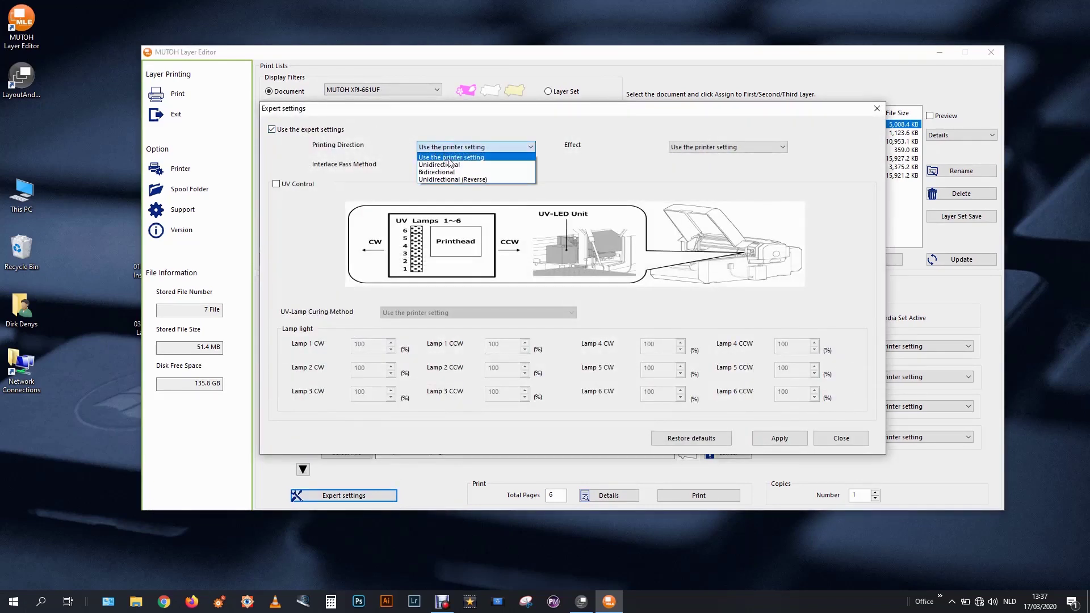
left_click(437, 172)
left_click(781, 439)
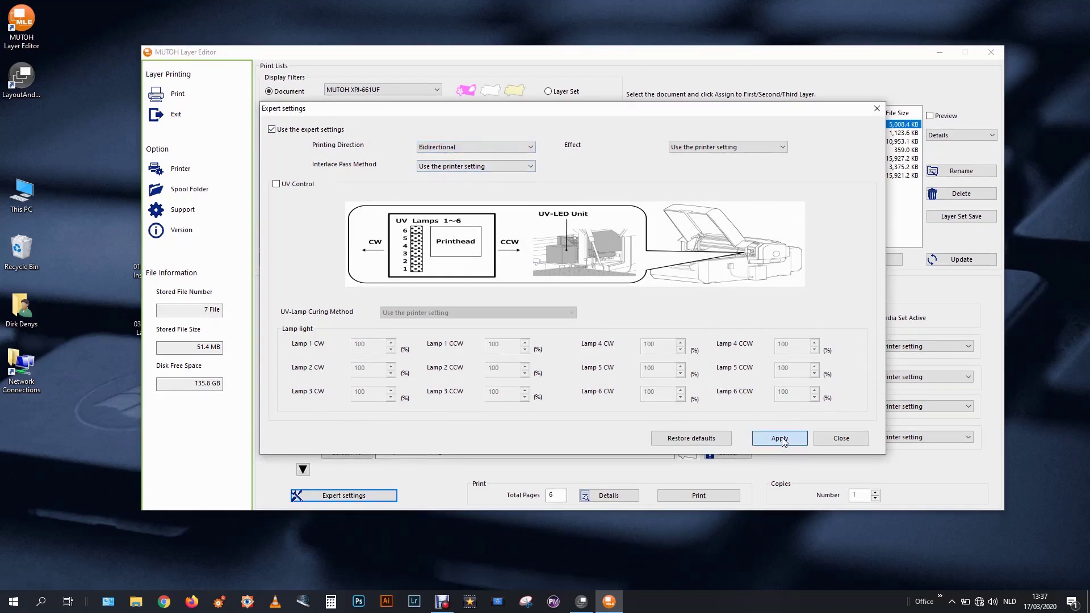